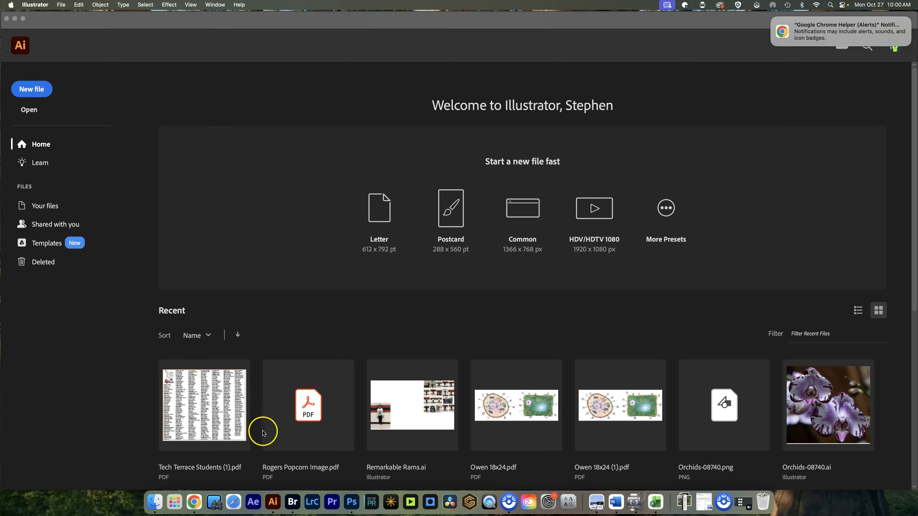
- Open Orchids-08740.png from the Desktop folder
{"action": "left_click", "coordinate": [271, 515]}
{"action": "left_click", "coordinate": [36, 112]}
{"action": "left_click", "coordinate": [33, 112]}
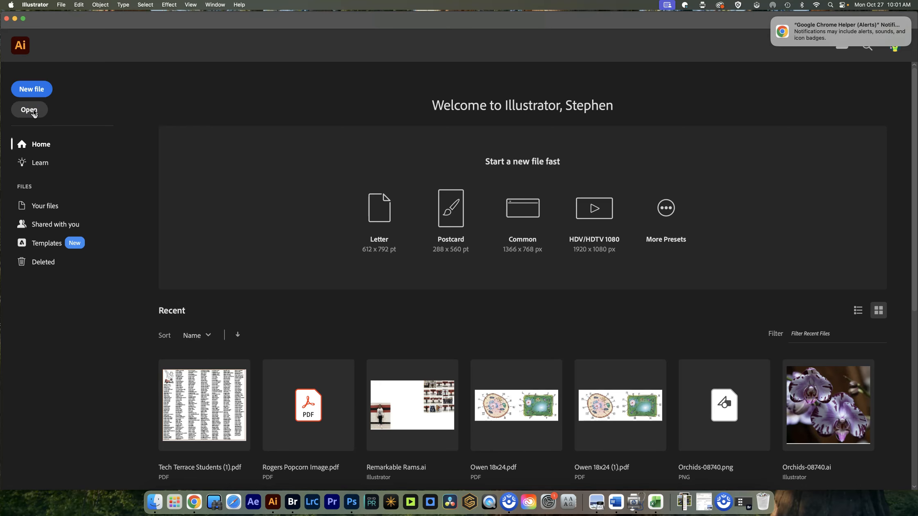
{"action": "left_click", "coordinate": [32, 110]}
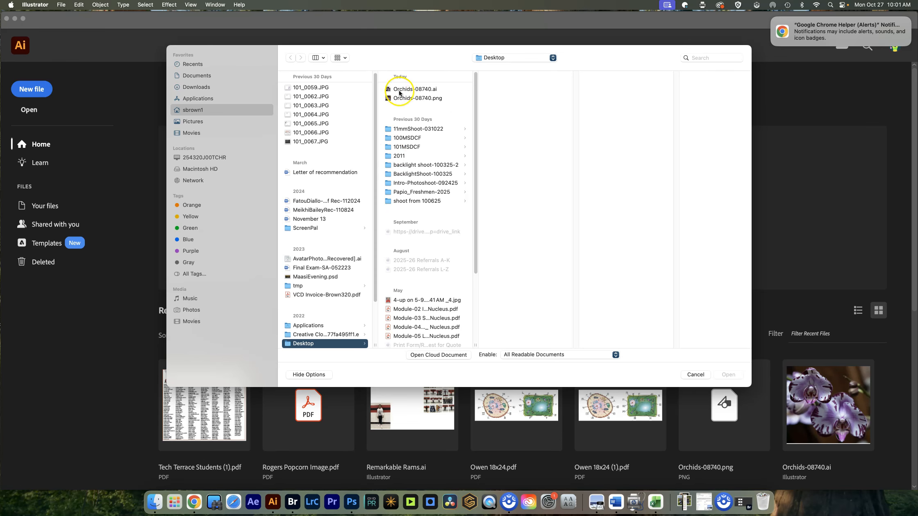
{"action": "left_click", "coordinate": [410, 98]}
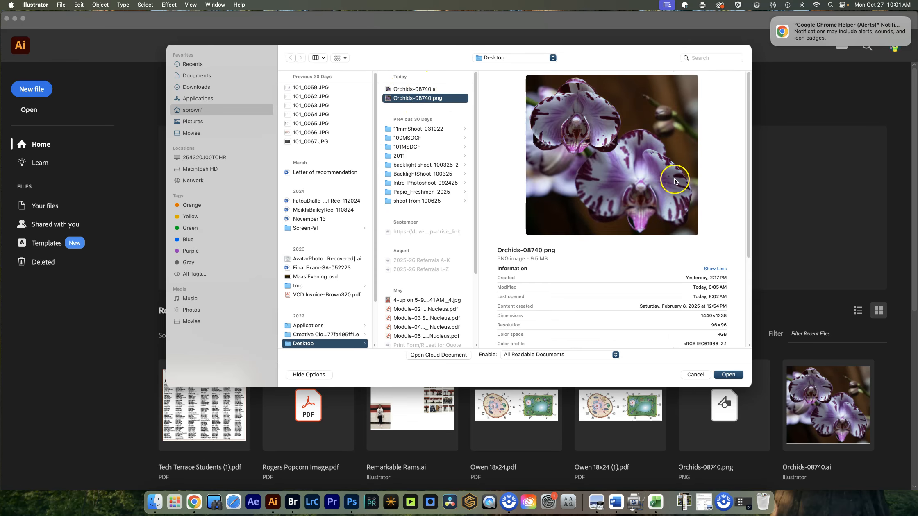
{"action": "left_click", "coordinate": [730, 375]}
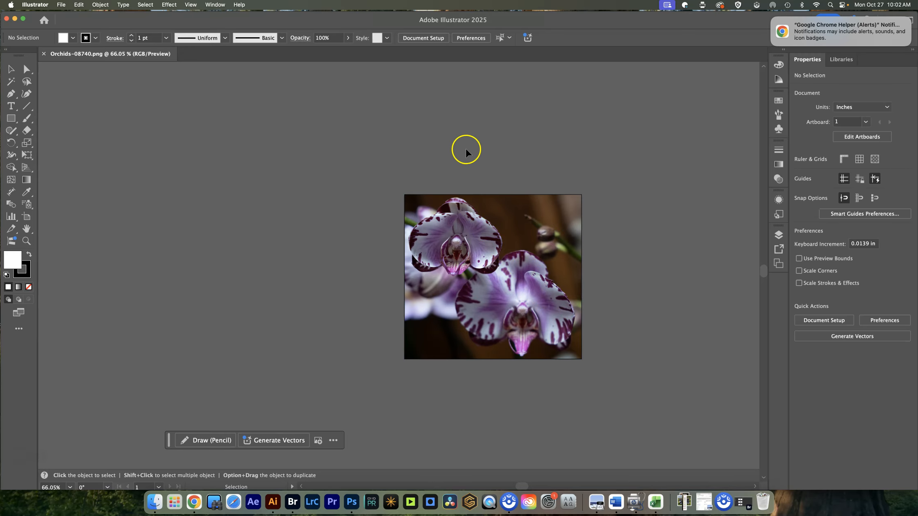
- Select the orchid photo and check which workspace is active
{"action": "mouse_move", "coordinate": [520, 239]}
{"action": "left_mouse_down"}
{"action": "mouse_move", "coordinate": [454, 209]}
{"action": "mouse_move", "coordinate": [519, 242]}
{"action": "left_mouse_up"}
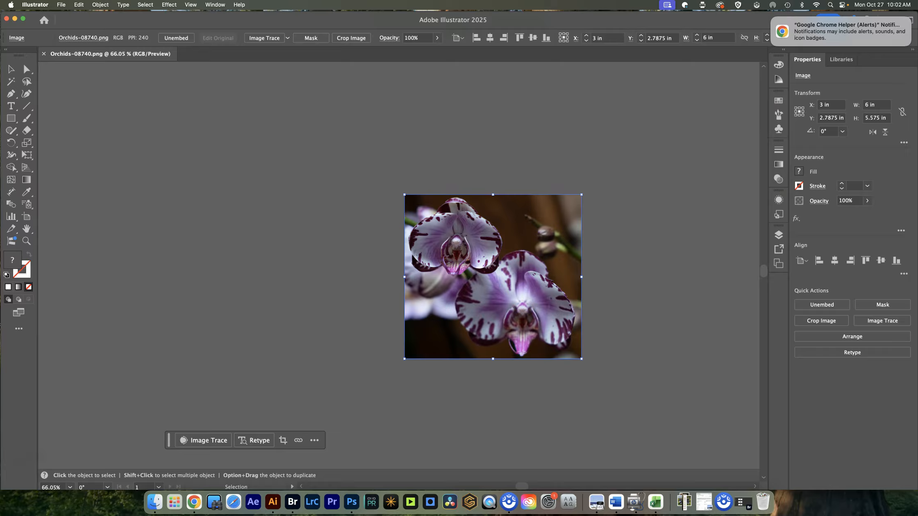
{"action": "left_click", "coordinate": [215, 5]}
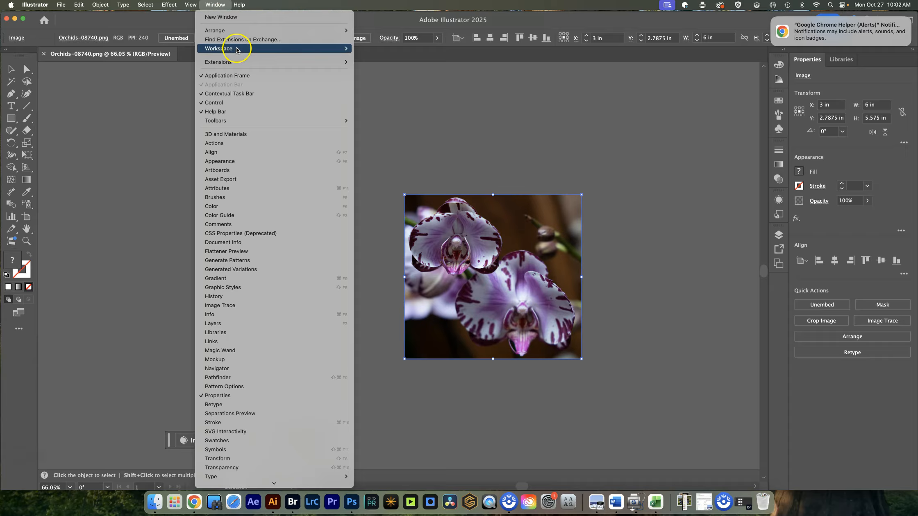
{"action": "mouse_move", "coordinate": [237, 49]}
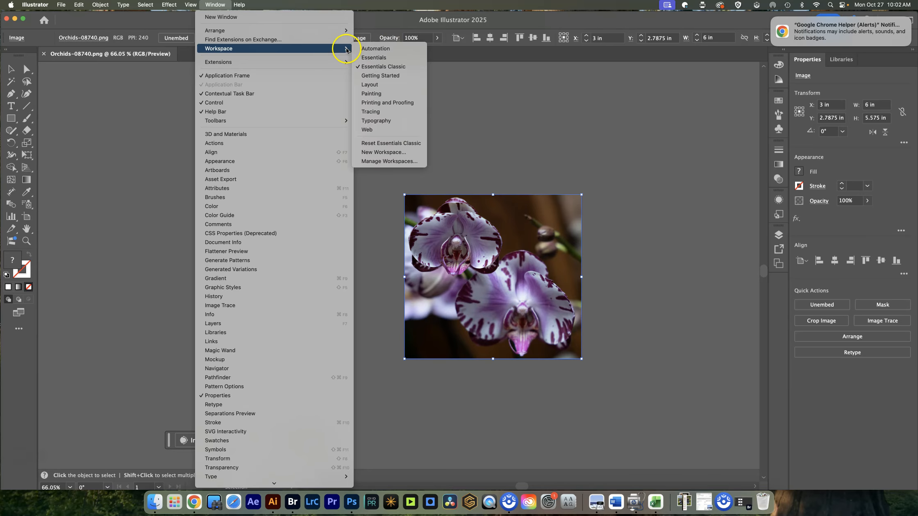
{"action": "mouse_move", "coordinate": [347, 48]}
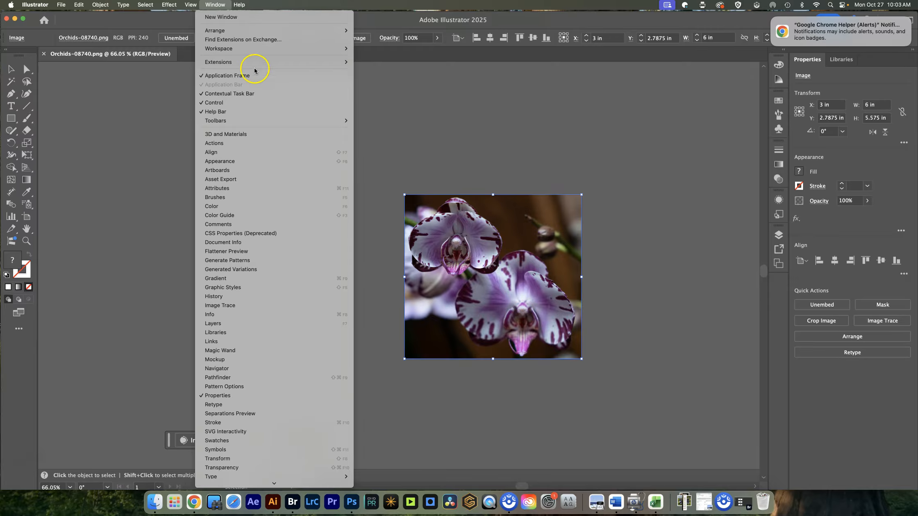
{"action": "mouse_move", "coordinate": [290, 65]}
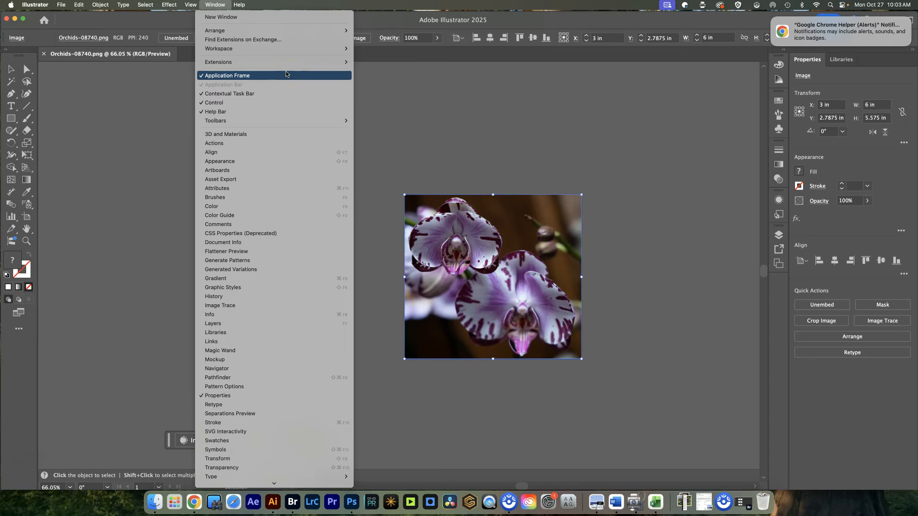
{"action": "left_click", "coordinate": [424, 105]}
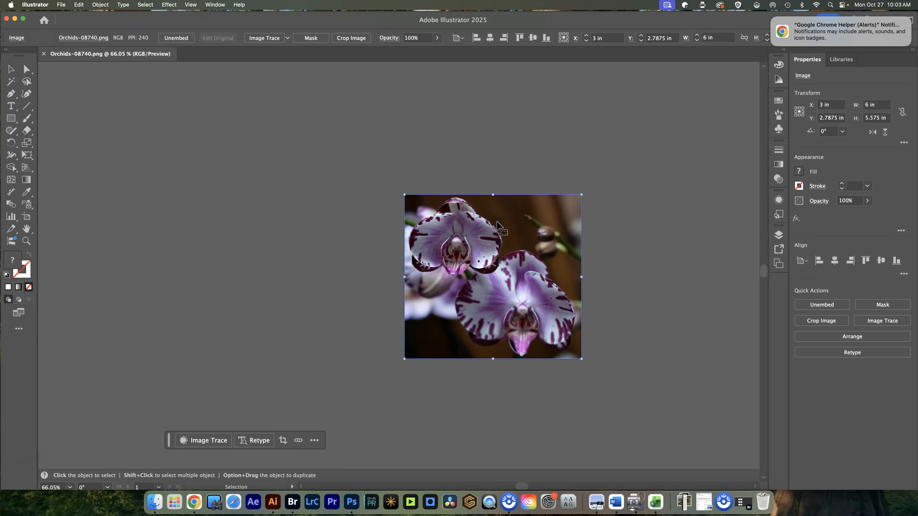
- Show the document rulers and keep the orchid photo selected
{"action": "key", "text": "super+r"}
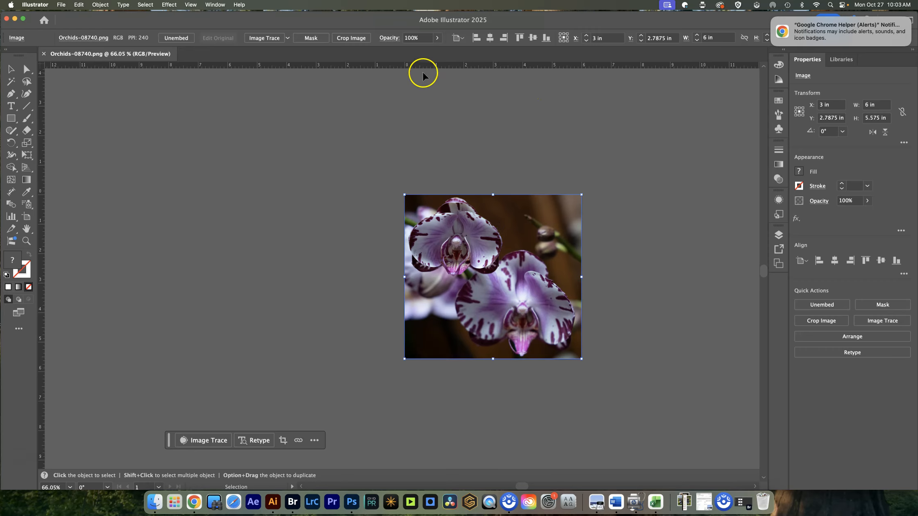
{"action": "left_click", "coordinate": [480, 256]}
{"action": "left_click", "coordinate": [516, 246]}
- Magnify the orchid photo to 6400% to examine its individual pixels, and return to the full artboard view
{"action": "key", "text": "a"}
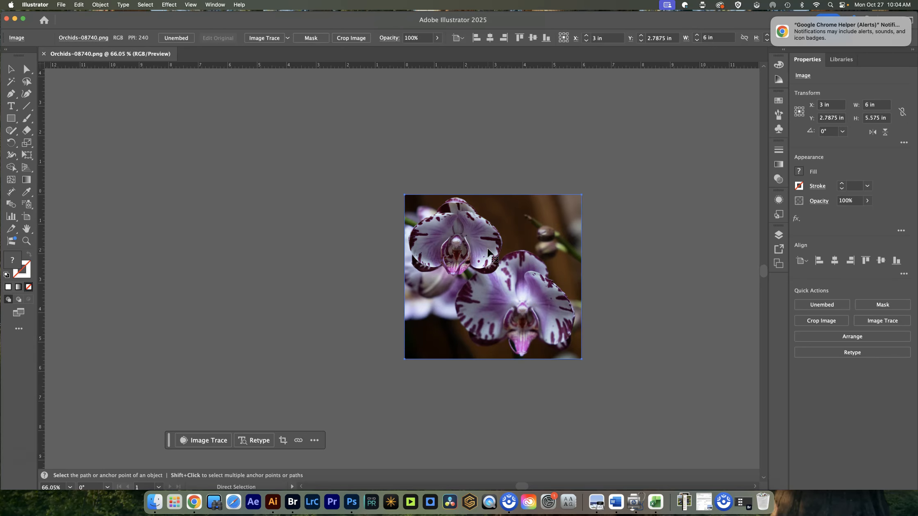
{"action": "key", "text": "super+equal"}
{"action": "key", "text": "super+equal"}
{"action": "key", "text": "super+equal"}
{"action": "key", "text": "super+equal"}
{"action": "key", "text": "super+equal"}
{"action": "key", "text": "super+equal"}
{"action": "key", "text": "super+equal"}
{"action": "key", "text": "super+equal"}
{"action": "key", "text": "super+equal"}
{"action": "key", "text": "super+equal"}
{"action": "key", "text": "super+equal"}
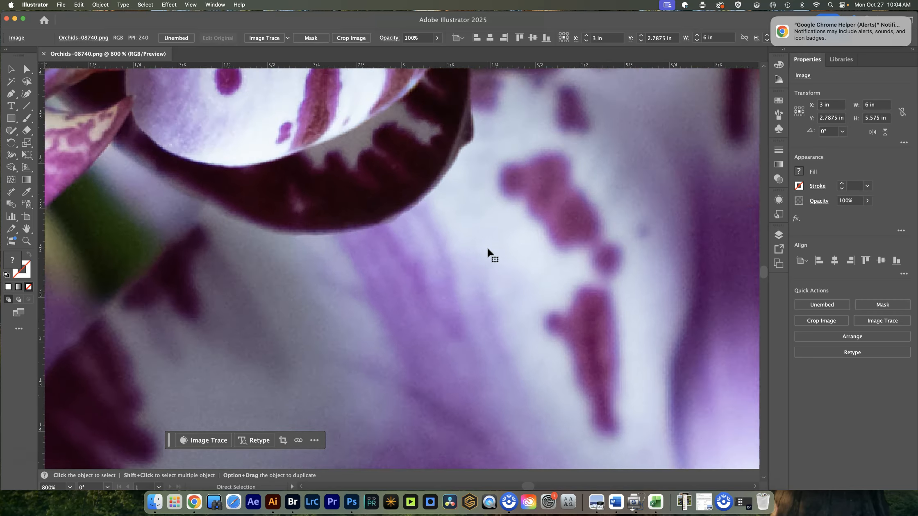
{"action": "key", "text": "super+equal"}
{"action": "key", "text": "super+equal"}
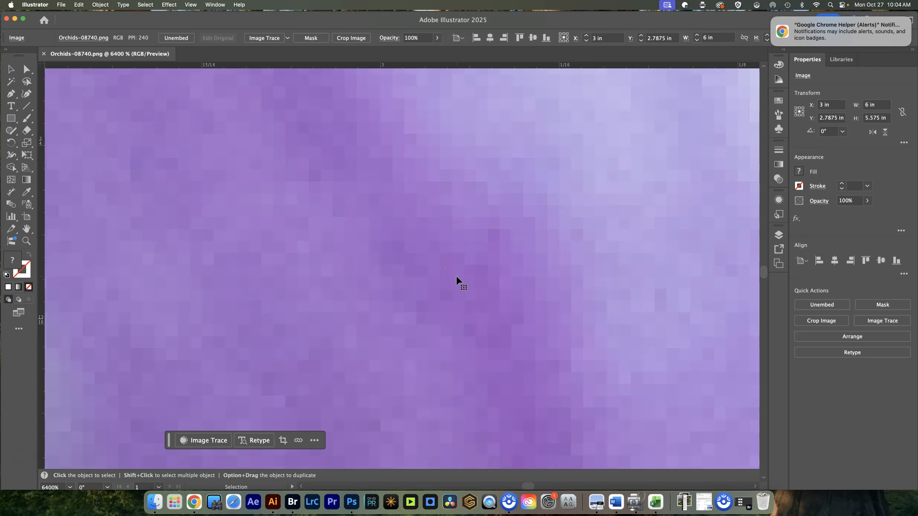
{"action": "key", "text": "a"}
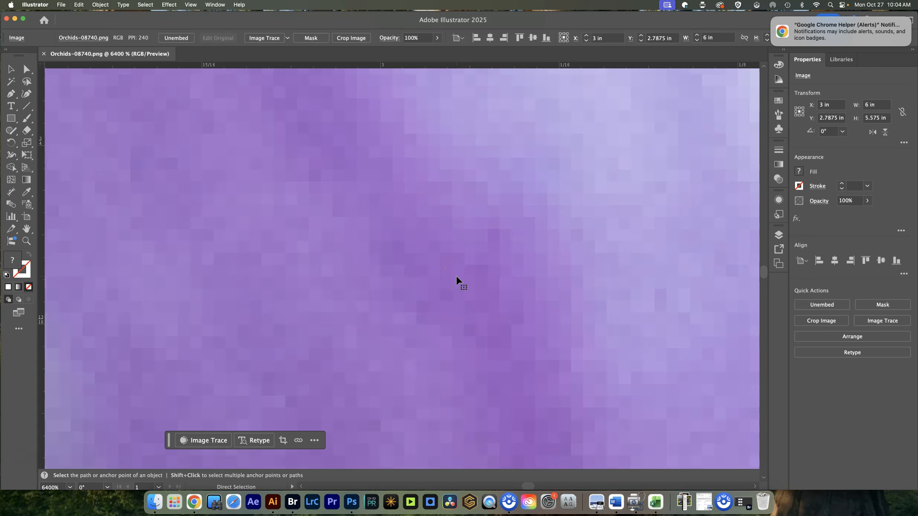
{"action": "key", "text": "super+0"}
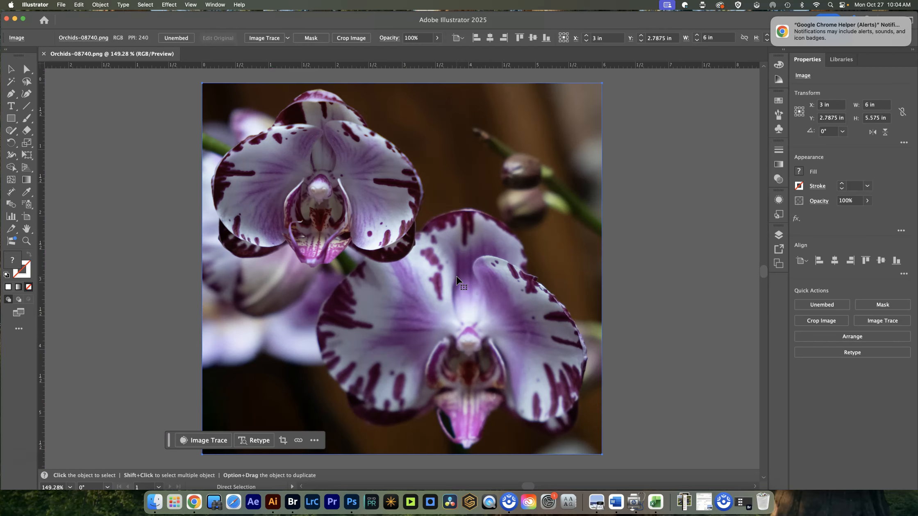
- Image-trace the orchid photo with the High Fidelity Photo preset
{"action": "key", "text": "v"}
{"action": "left_click", "coordinate": [462, 277]}
{"action": "left_click", "coordinate": [270, 38]}
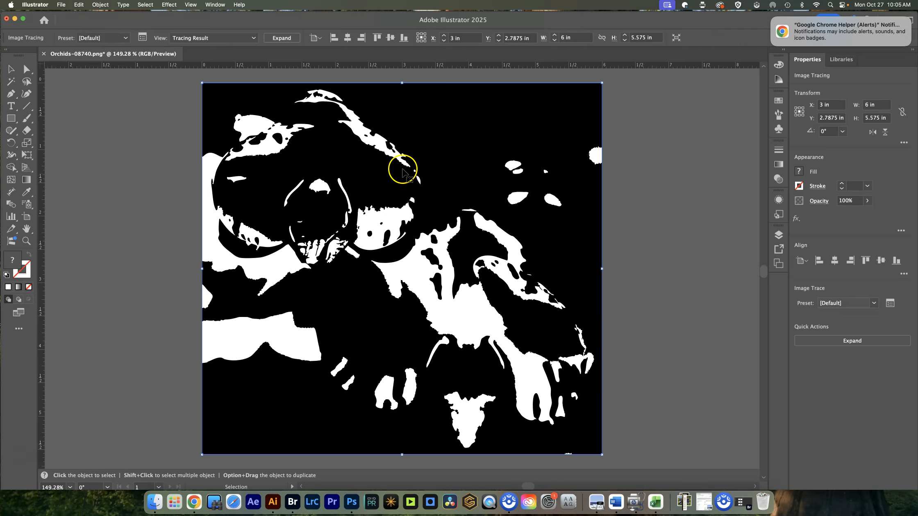
{"action": "left_click", "coordinate": [117, 38]}
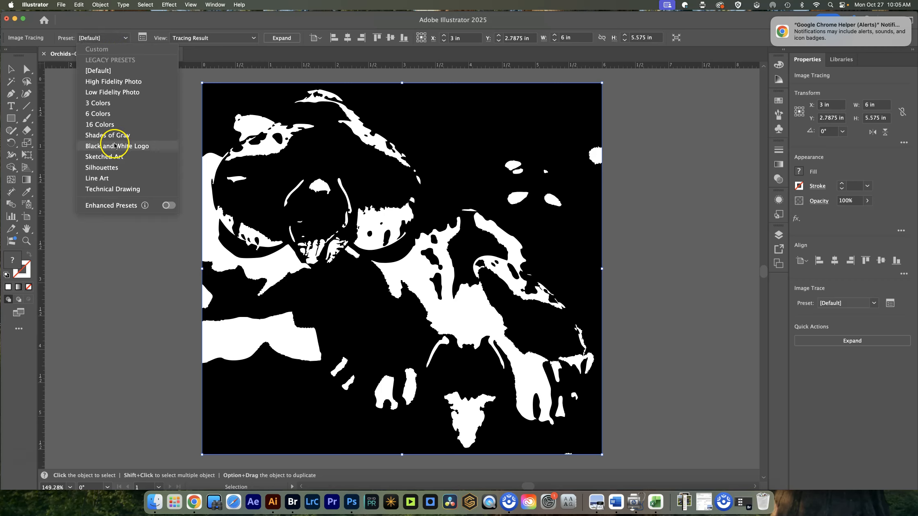
{"action": "left_click", "coordinate": [108, 82]}
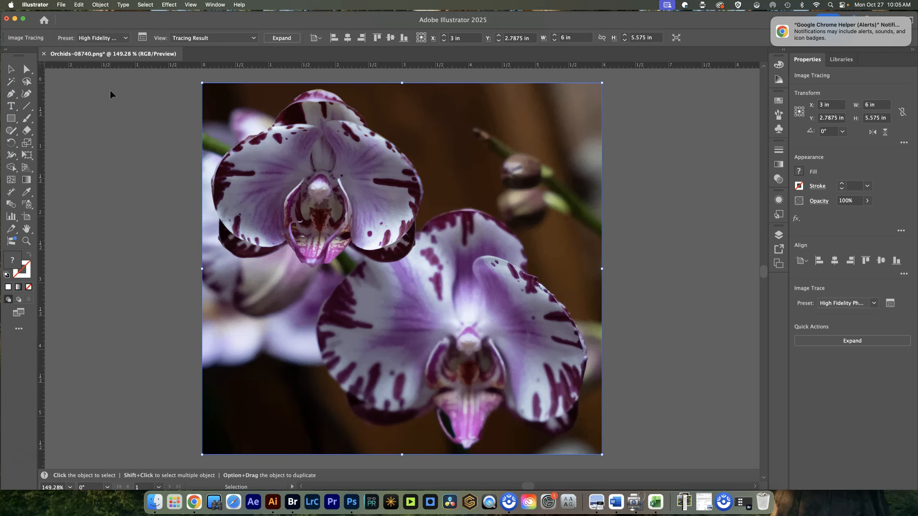
- Save the traced document to the computer's Desktop as Orchids-08740-1.ai with the Illustrator 2020 version and default options
{"action": "key", "text": "space"}
{"action": "left_click_drag", "start_coordinate": [366, 193], "coordinate": [515, 199]}
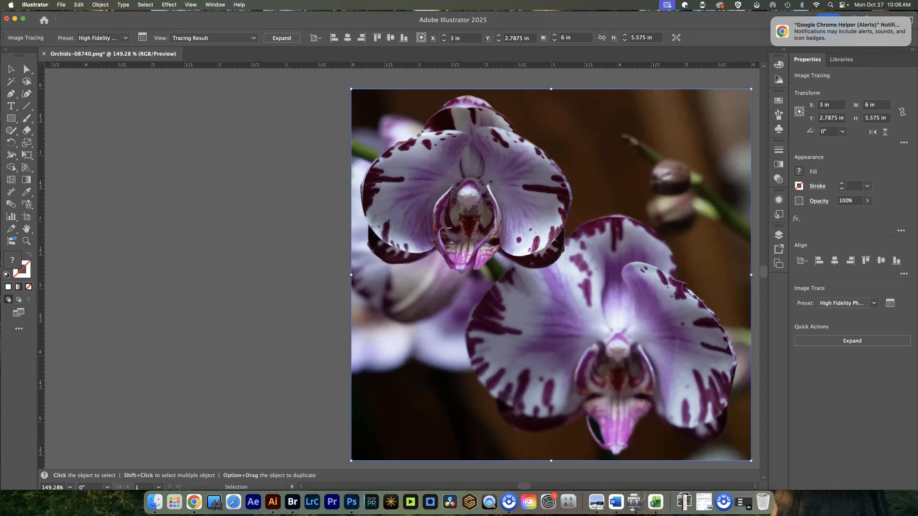
{"action": "left_click", "coordinate": [62, 6]}
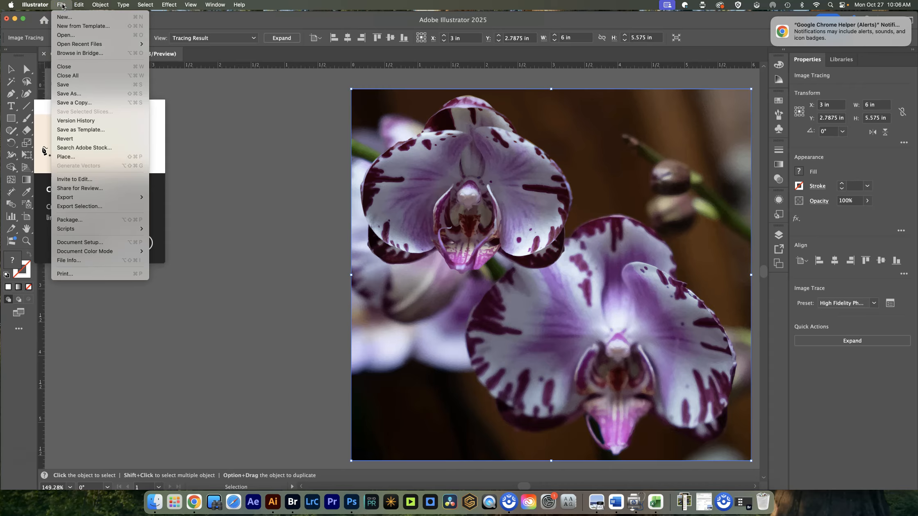
{"action": "left_click", "coordinate": [77, 95]}
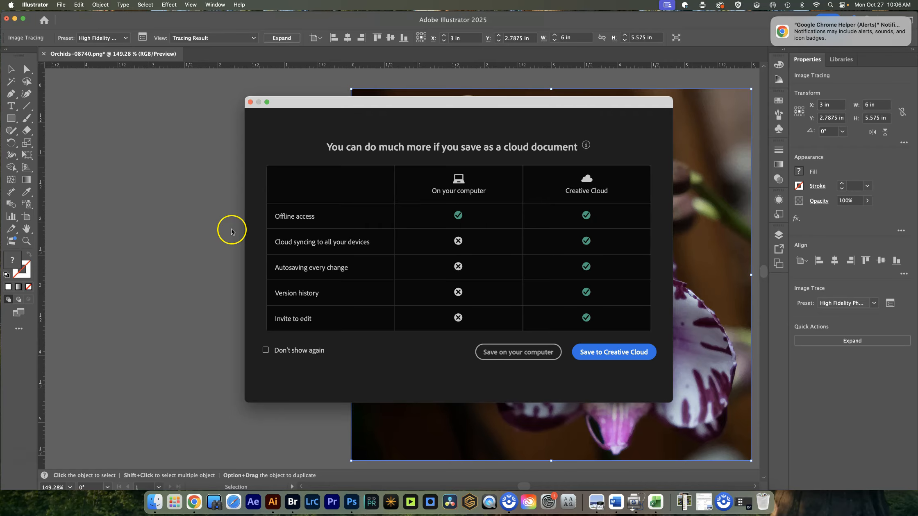
{"action": "left_click", "coordinate": [528, 354]}
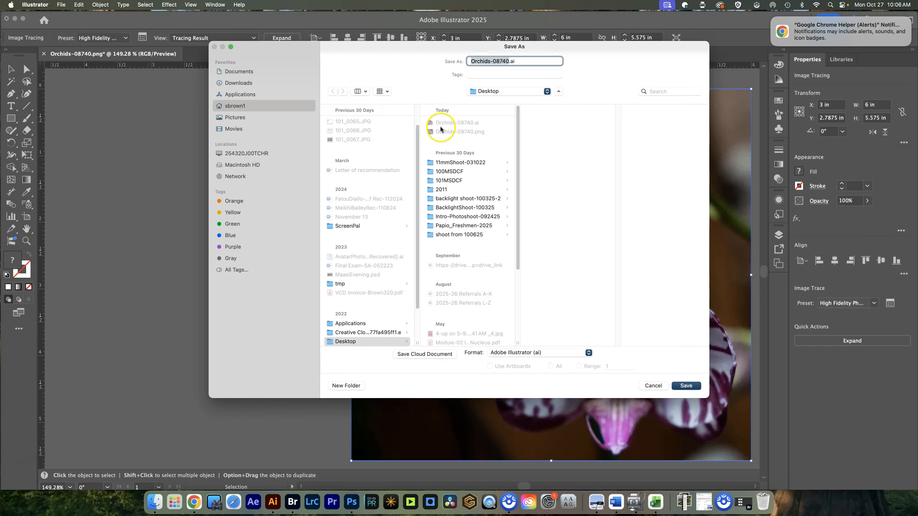
{"action": "left_click", "coordinate": [509, 61]}
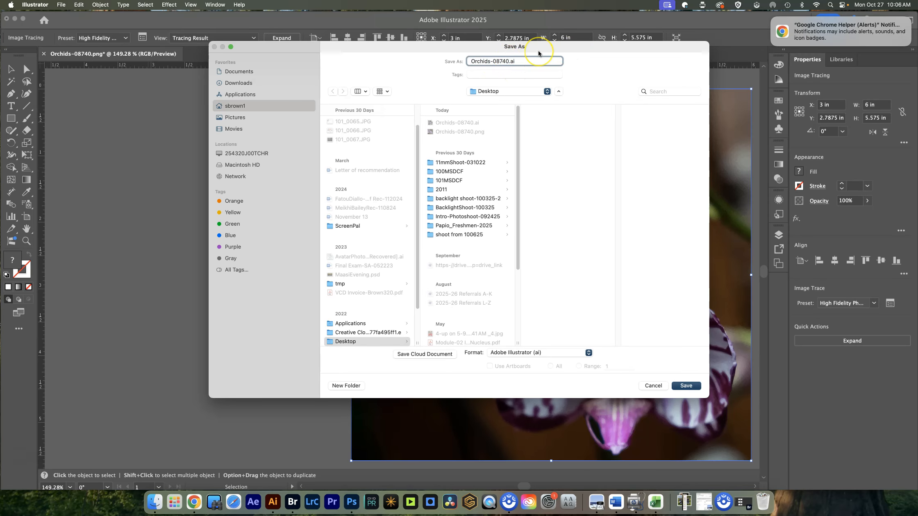
{"action": "type", "text": "-1"}
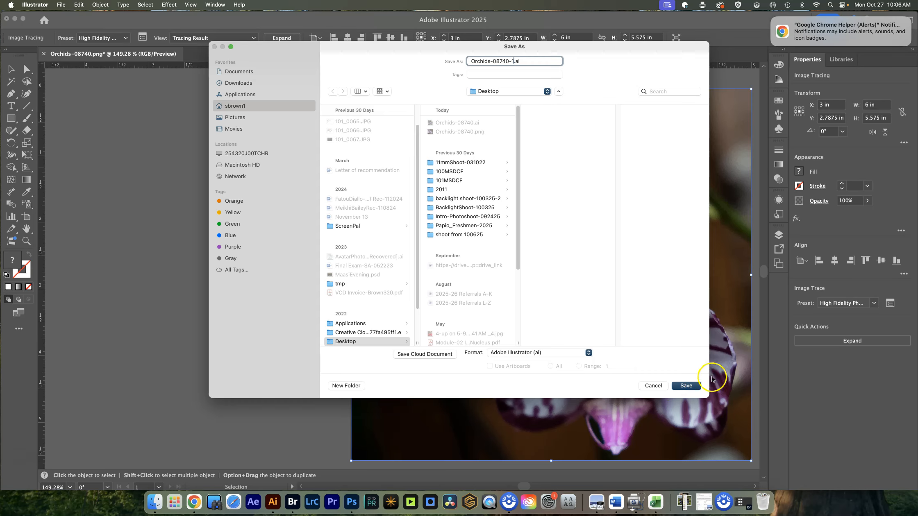
{"action": "left_click", "coordinate": [684, 385]}
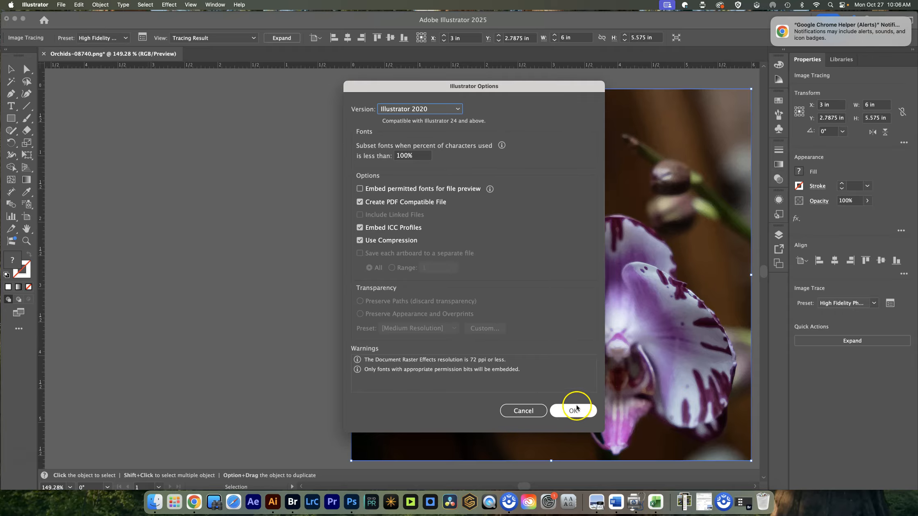
{"action": "left_click", "coordinate": [574, 410]}
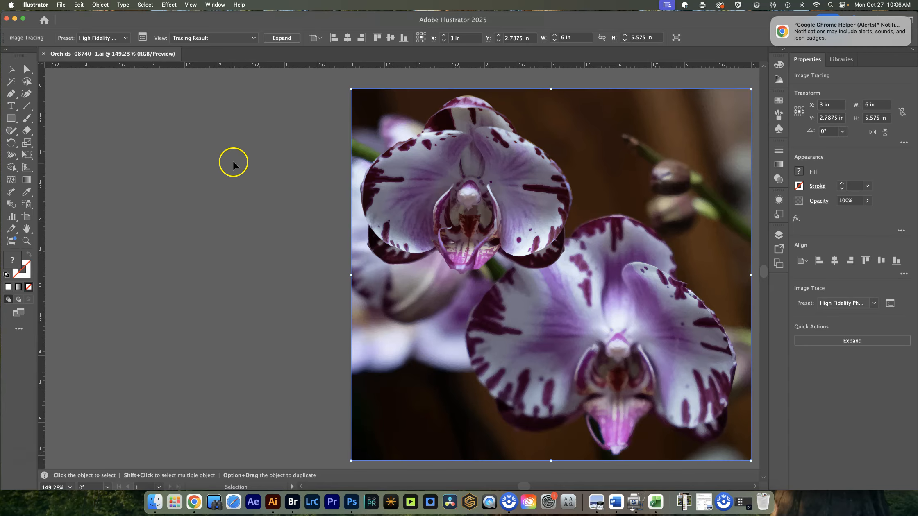
- Place Orchids-08740.png as a linked file to the left of the traced image, partly overlapping it
{"action": "left_click", "coordinate": [102, 65]}
{"action": "left_click", "coordinate": [61, 6]}
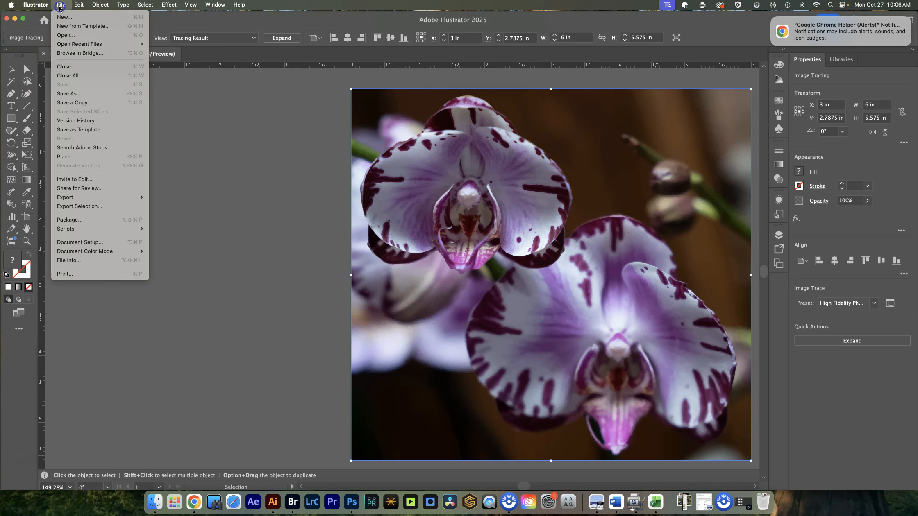
{"action": "left_click", "coordinate": [71, 156]}
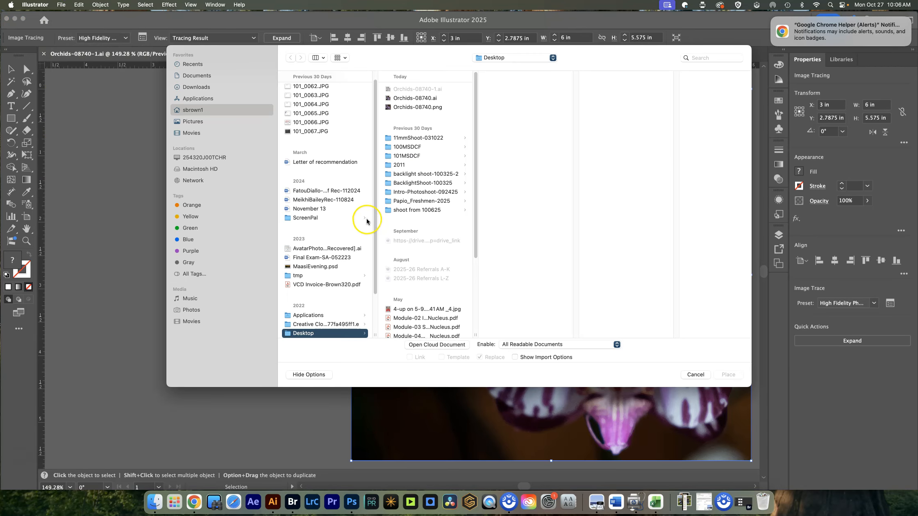
{"action": "left_click", "coordinate": [410, 107]}
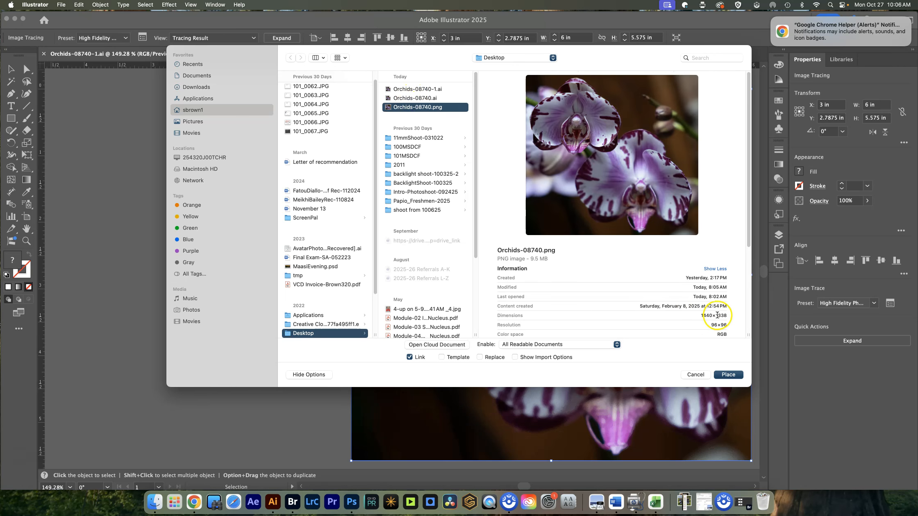
{"action": "left_click", "coordinate": [729, 375]}
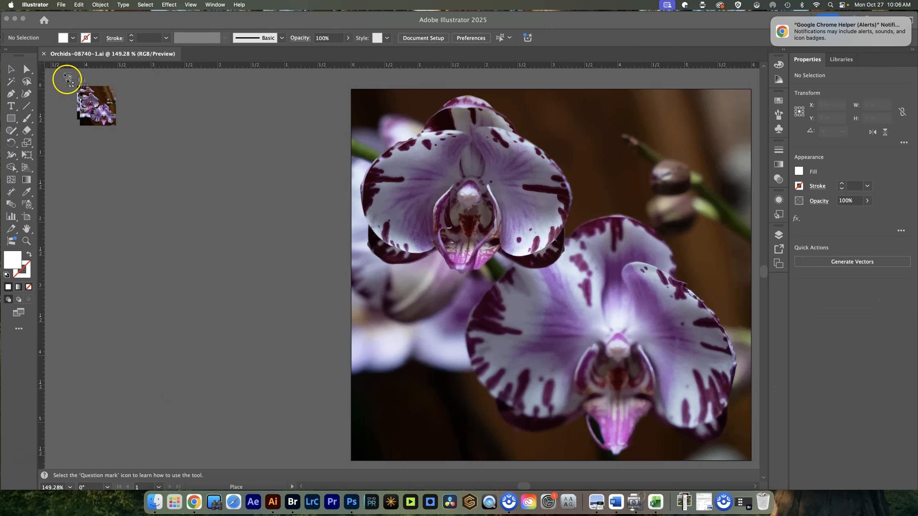
{"action": "left_click", "coordinate": [54, 79]}
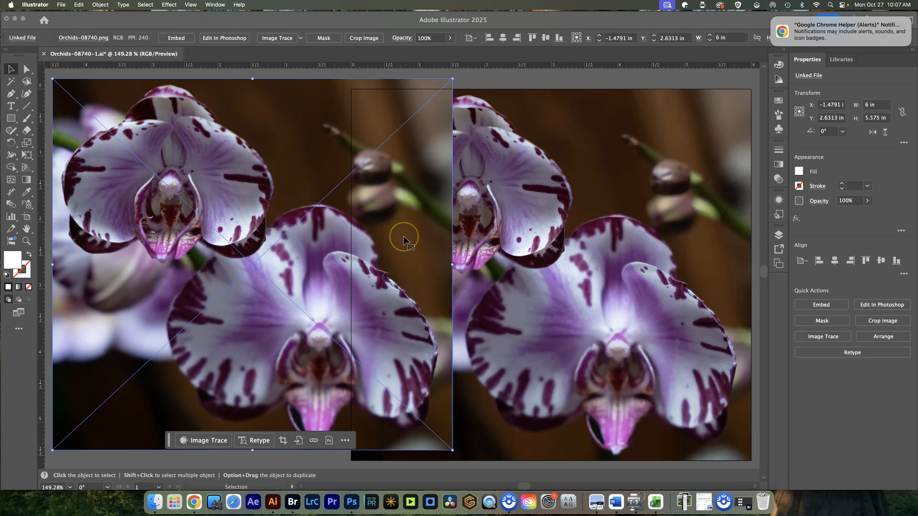
- Move the linked orchid photo to about X -3.26 in, Y 2.79 in, left of and level with the traced image, and embed it
{"action": "left_click", "coordinate": [432, 225]}
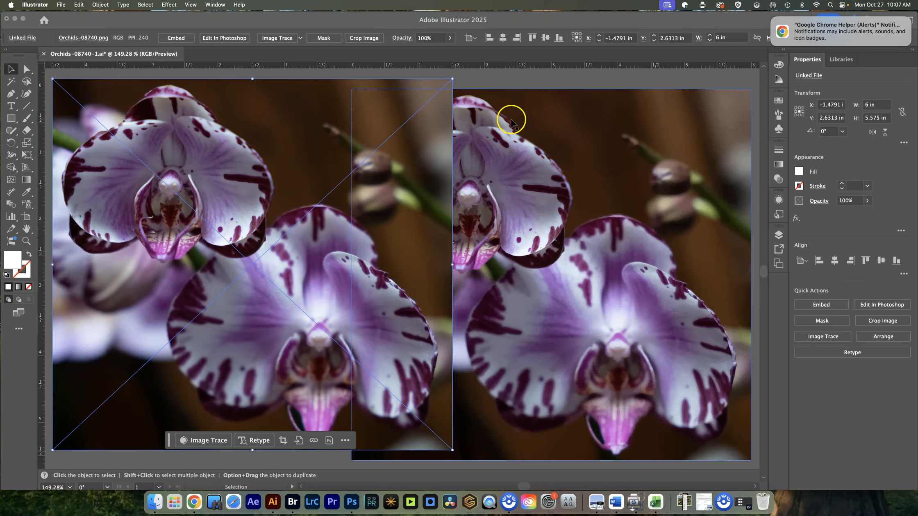
{"action": "key", "text": "a"}
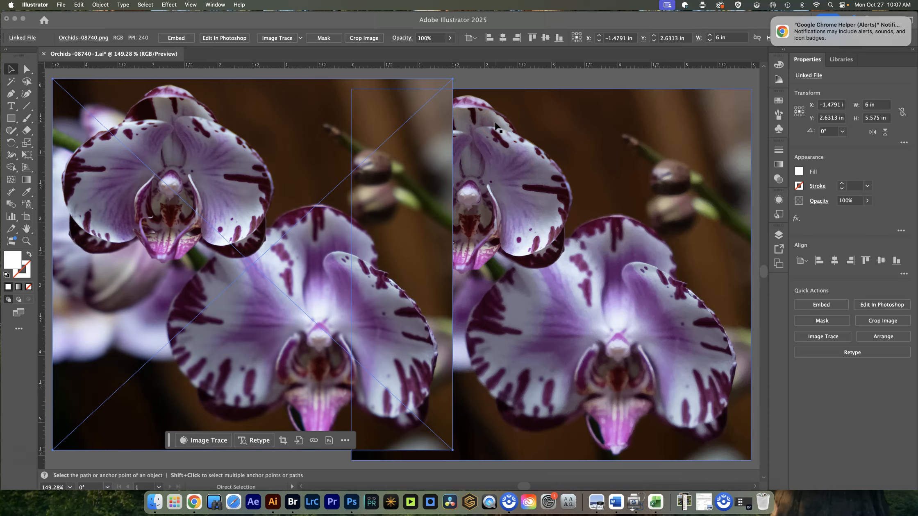
{"action": "key", "text": "super+1"}
{"action": "key", "text": "v"}
{"action": "left_click", "coordinate": [328, 280]}
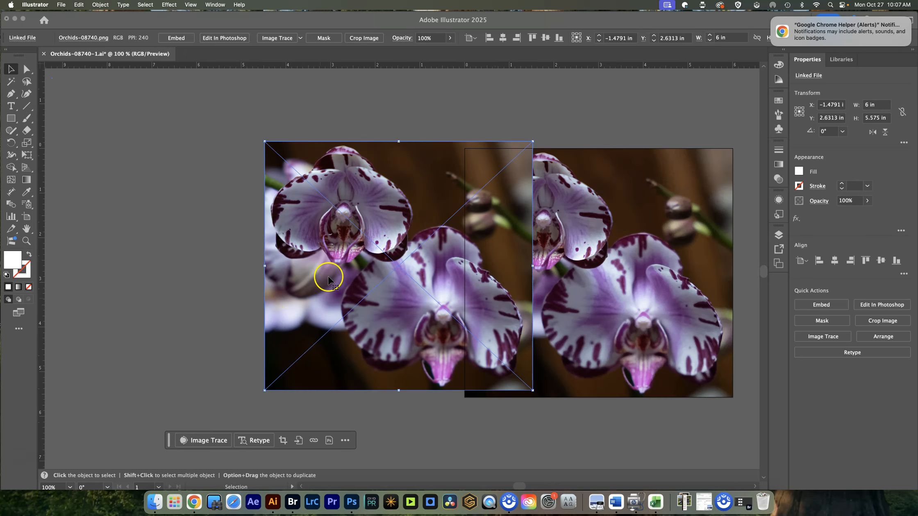
{"action": "key", "text": "space"}
{"action": "left_click_drag", "start_coordinate": [373, 297], "coordinate": [300, 296]}
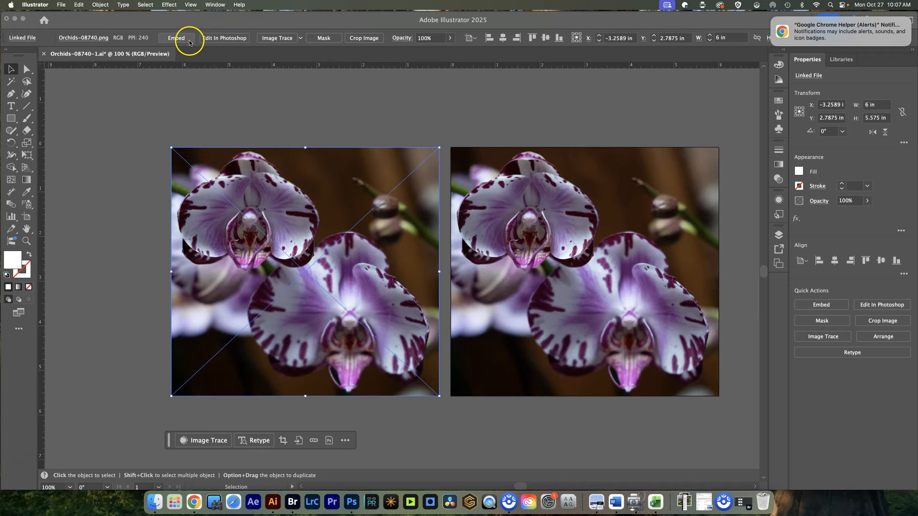
{"action": "left_click", "coordinate": [176, 37]}
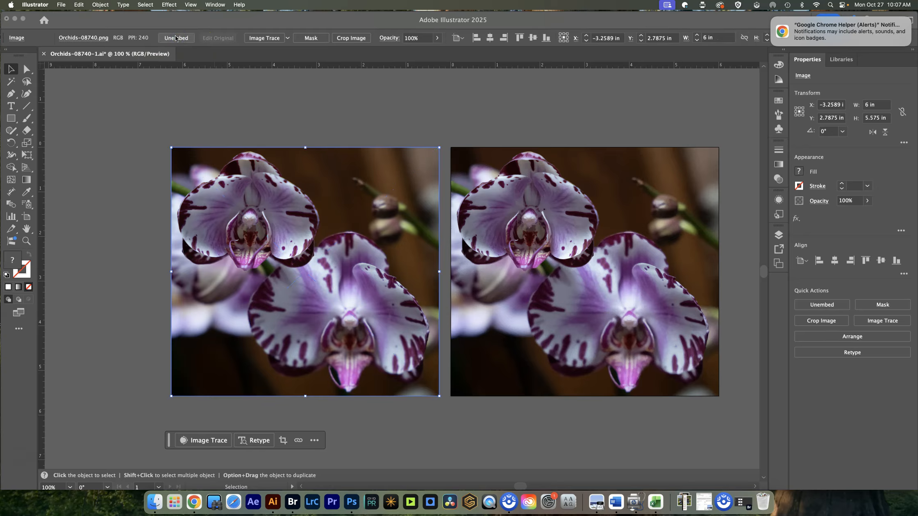
{"action": "left_click", "coordinate": [539, 237]}
{"action": "key", "text": "a"}
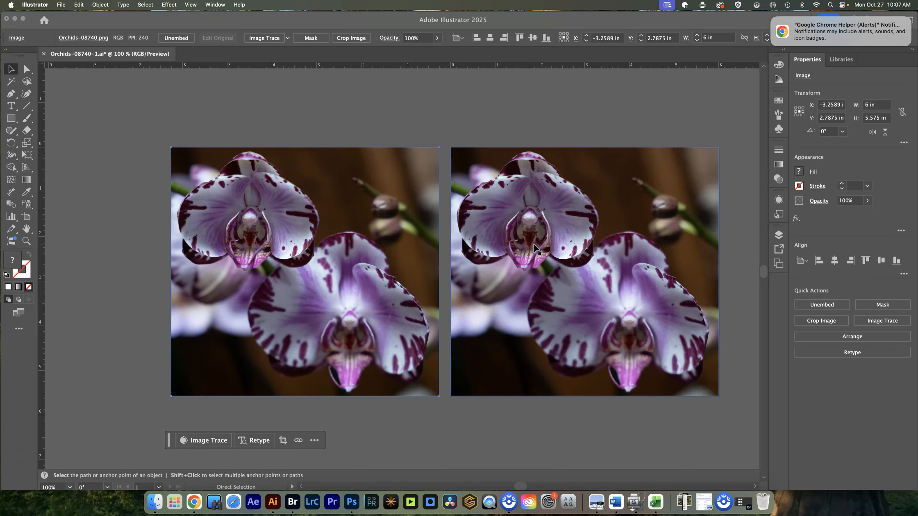
{"action": "key", "text": "super+p"}
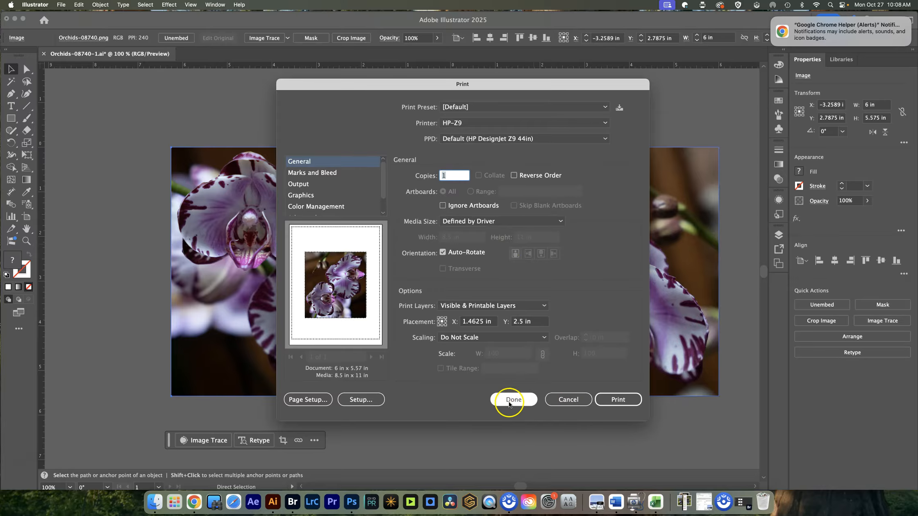
{"action": "left_click", "coordinate": [569, 400]}
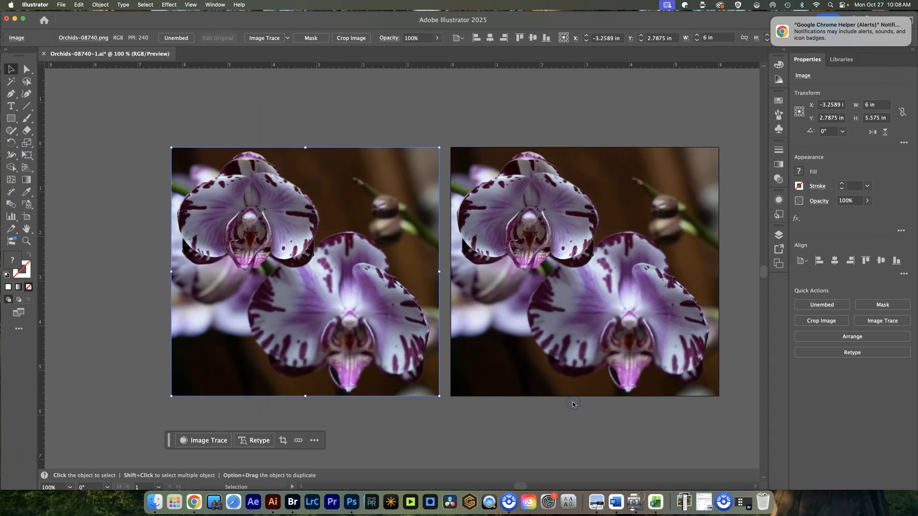
- Magnify the embedded orchid photo to 3200% to examine the pixels along its petals, and return to the full artboard view
{"action": "left_click", "coordinate": [252, 233]}
{"action": "key", "text": "a"}
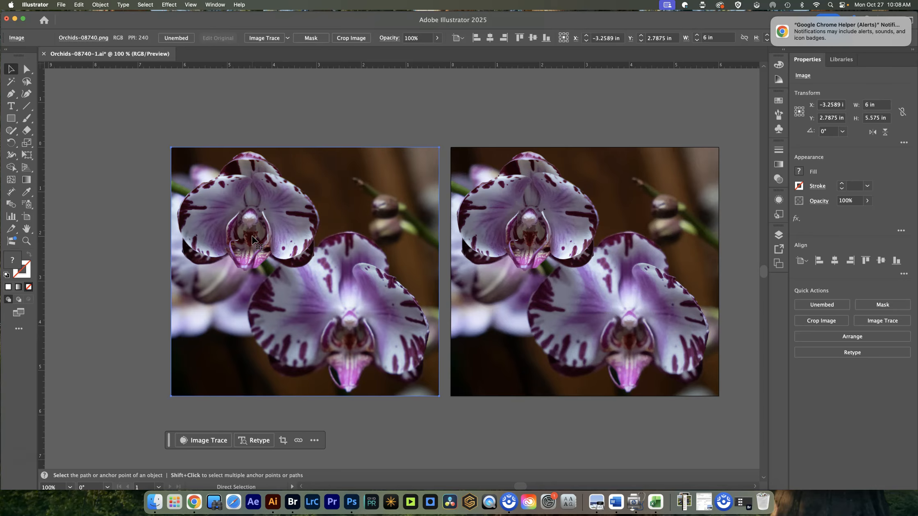
{"action": "scroll", "coordinate": [252, 239], "scroll_direction": "up", "scroll_amount": 15}
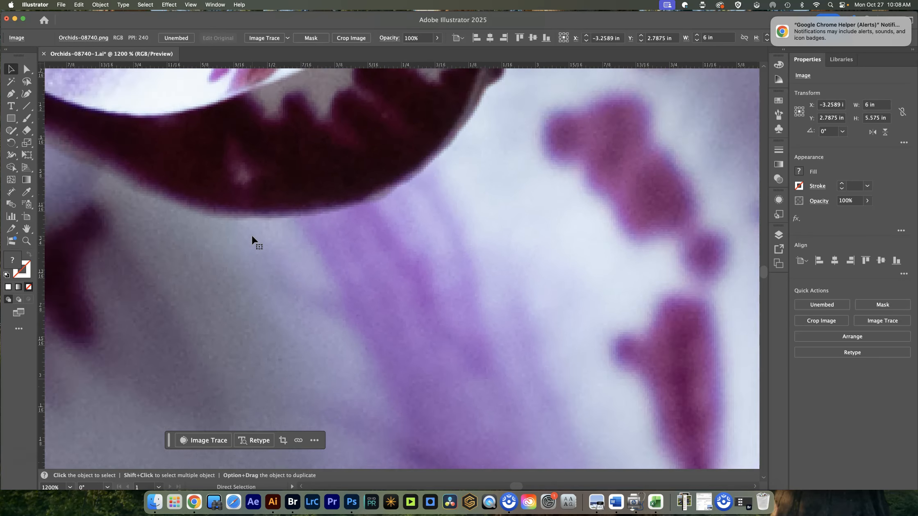
{"action": "scroll", "coordinate": [252, 239], "scroll_direction": "up", "scroll_amount": 3}
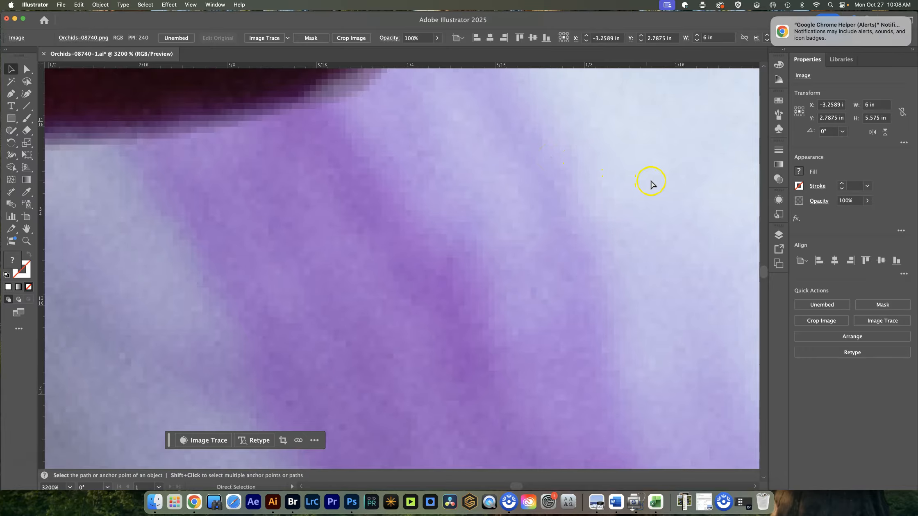
{"action": "left_click_drag", "start_coordinate": [666, 180], "coordinate": [224, 180]}
{"action": "left_click_drag", "start_coordinate": [629, 188], "coordinate": [500, 313]}
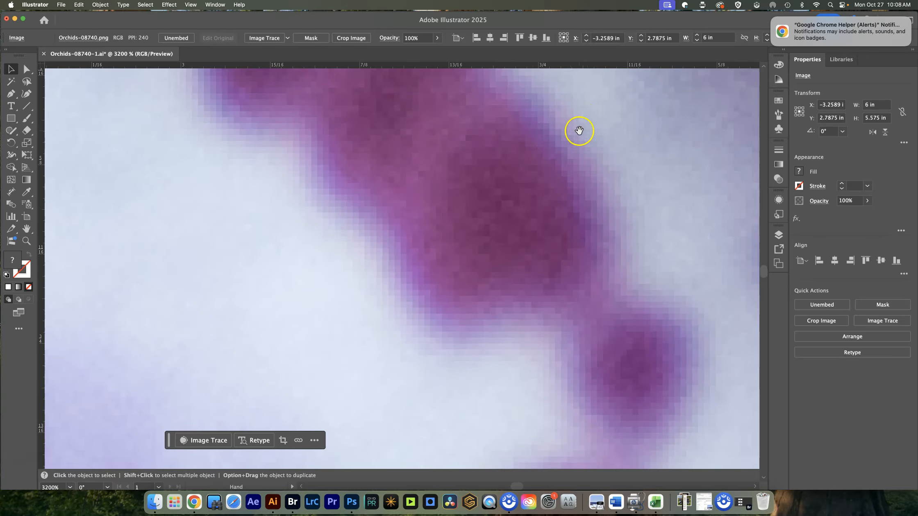
{"action": "left_click_drag", "start_coordinate": [695, 199], "coordinate": [264, 211]}
{"action": "left_click_drag", "start_coordinate": [642, 211], "coordinate": [366, 223]}
{"action": "left_click_drag", "start_coordinate": [643, 207], "coordinate": [348, 221]}
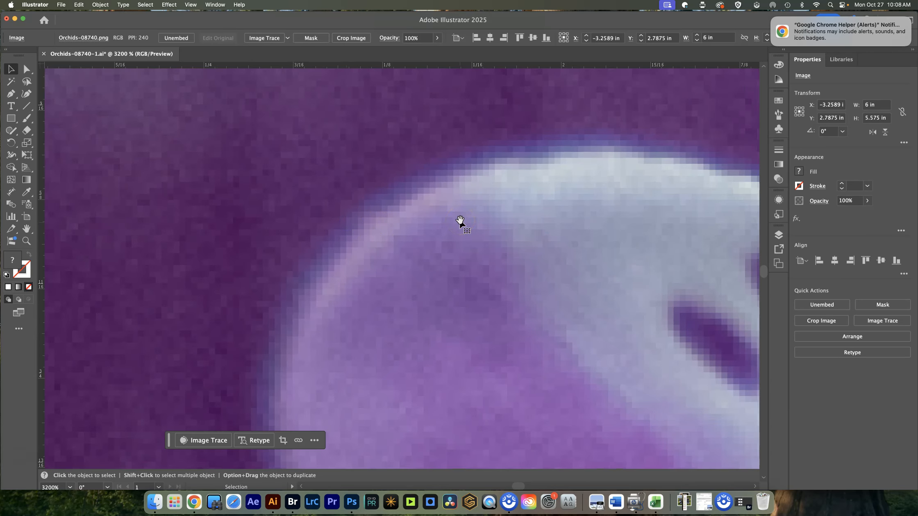
{"action": "key", "text": "super+0"}
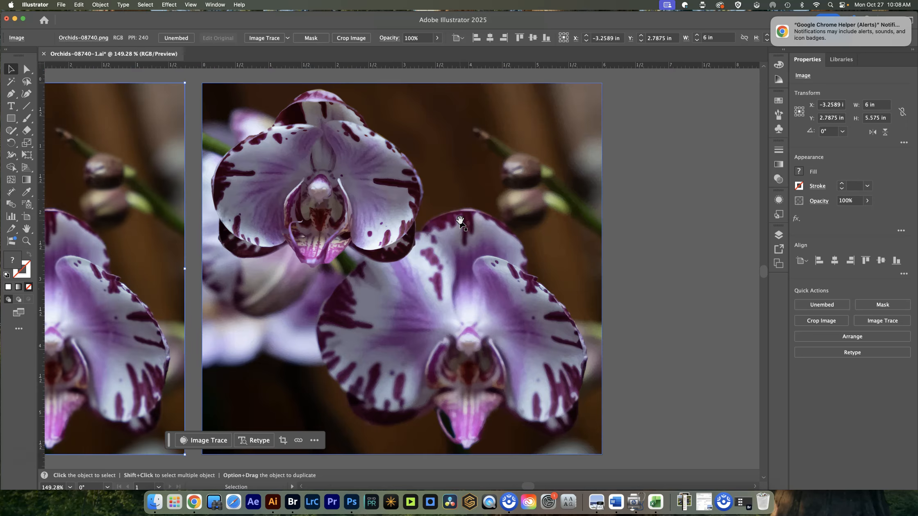
- Select the traced orchid and magnify it to 4800% to examine the vector shapes that make up its petals
{"action": "left_click", "coordinate": [394, 234]}
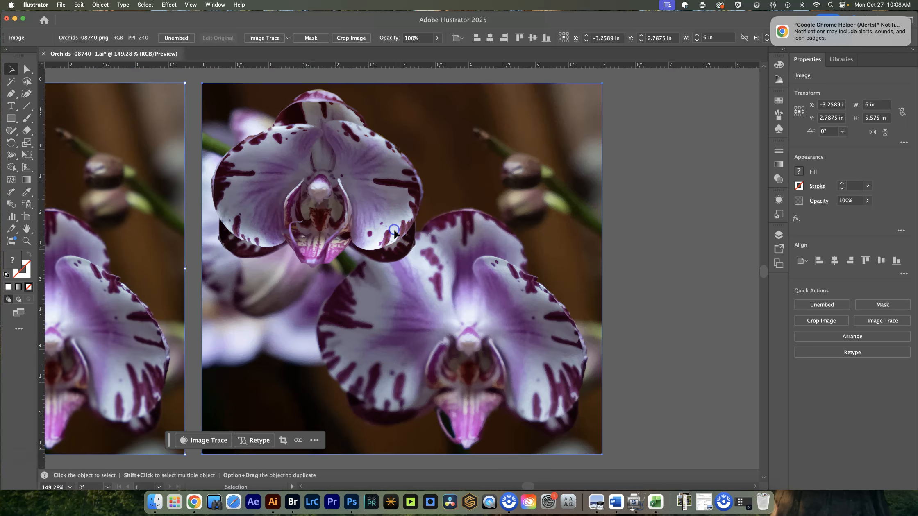
{"action": "left_click", "coordinate": [385, 230]}
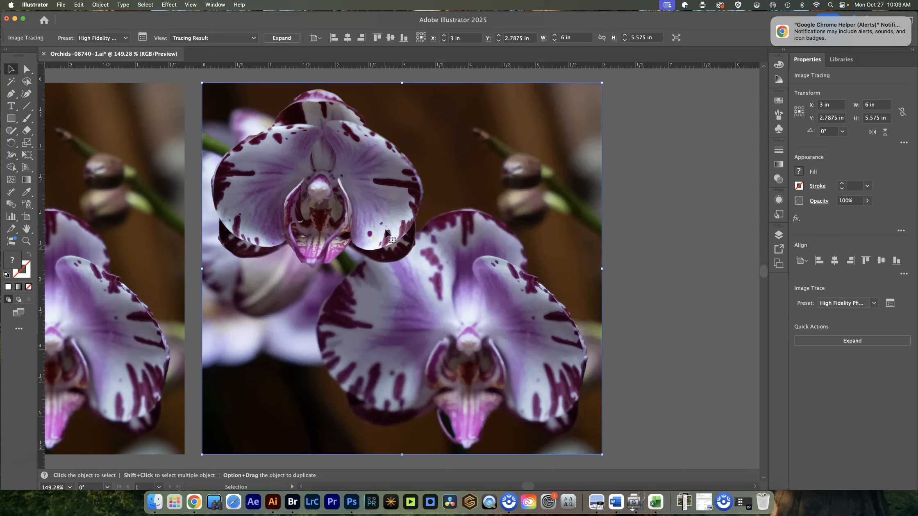
{"action": "left_click", "coordinate": [423, 230]}
{"action": "key", "text": "a"}
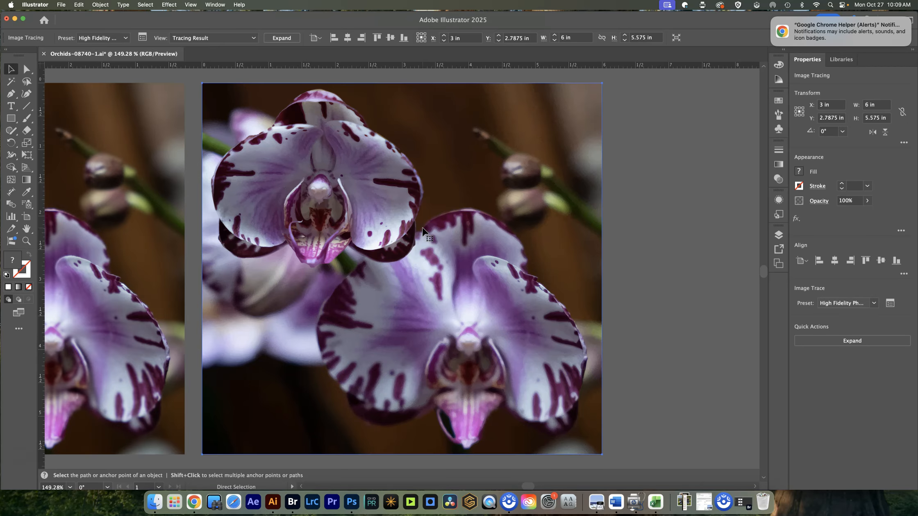
{"action": "scroll", "coordinate": [423, 229], "scroll_direction": "up", "scroll_amount": 15}
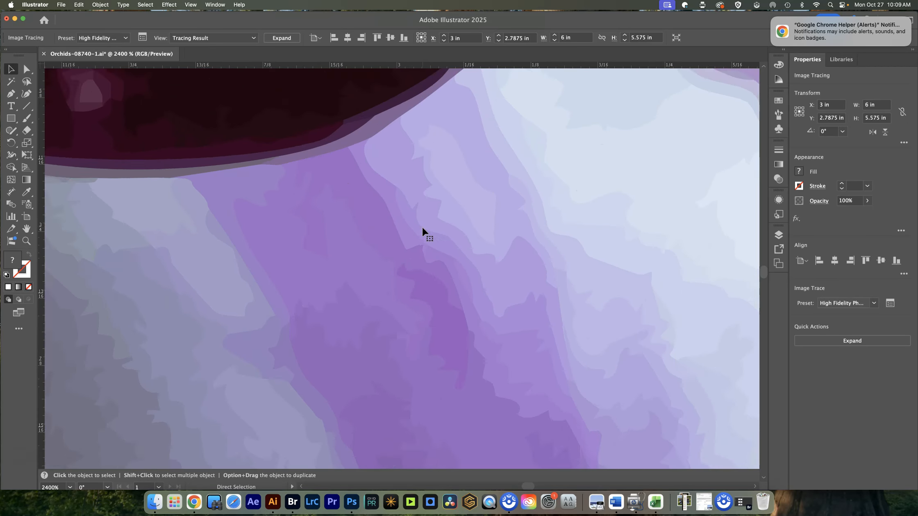
{"action": "scroll", "coordinate": [423, 229], "scroll_direction": "up", "scroll_amount": 4}
{"action": "key", "text": "v"}
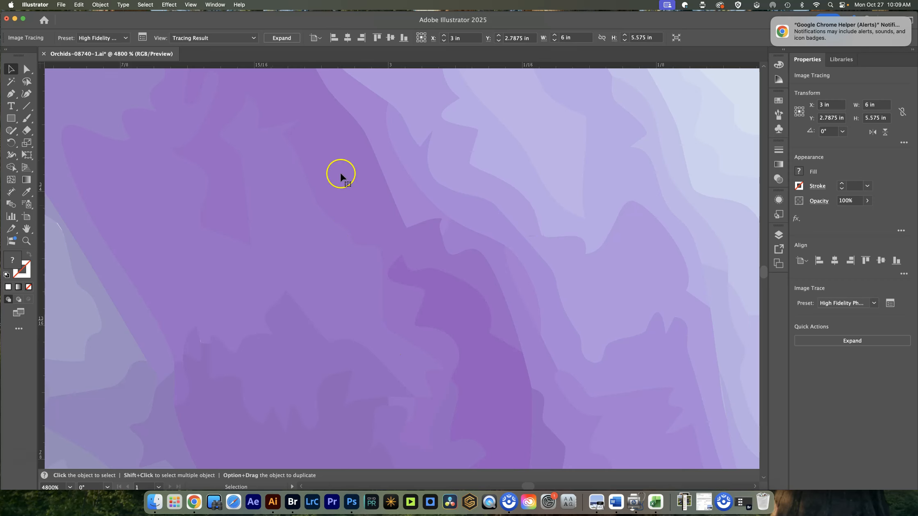
- Expand the traced orchid into vector paths to inspect its outlines, and undo the expansion
{"action": "left_click", "coordinate": [279, 40]}
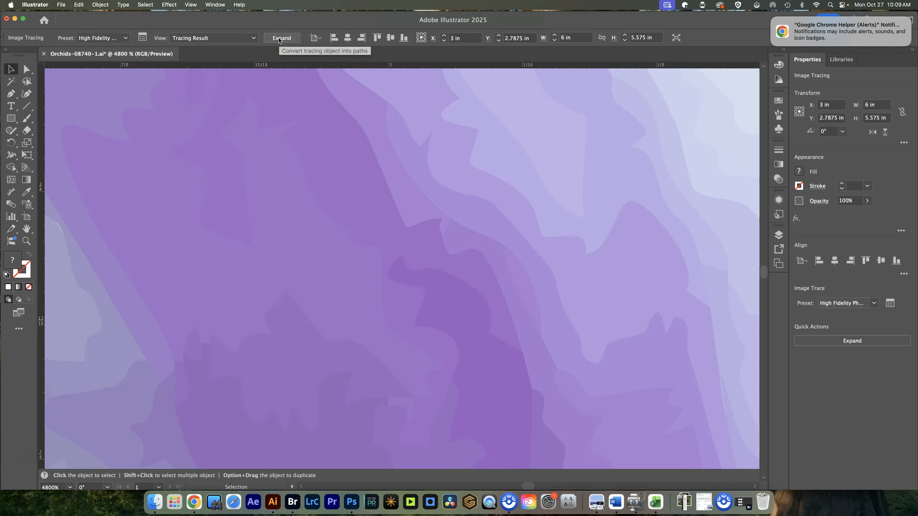
{"action": "left_click", "coordinate": [236, 179]}
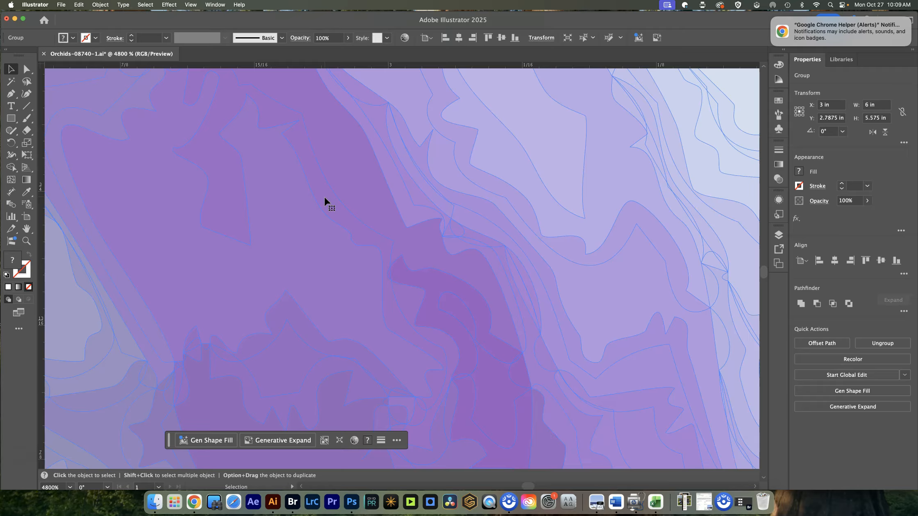
{"action": "key", "text": "super+z"}
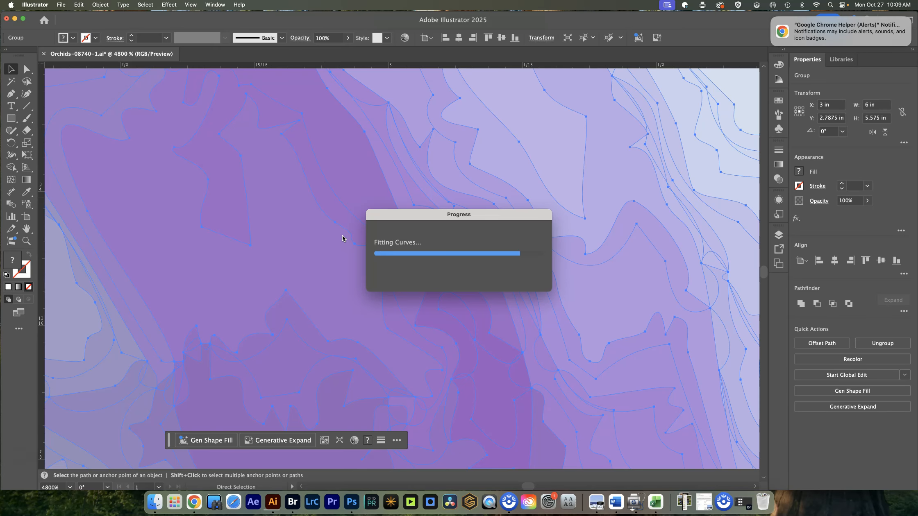
{"action": "left_click", "coordinate": [360, 234]}
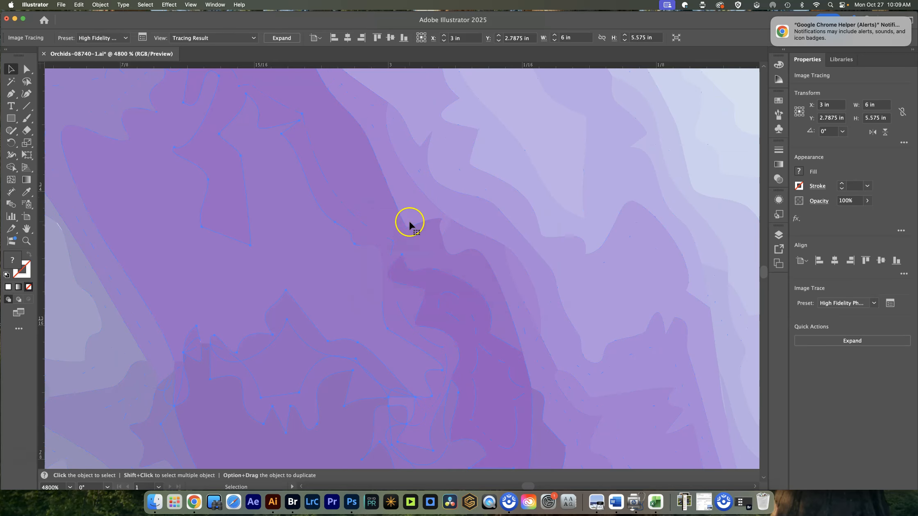
- Delete the embedded orchid photo beside the traced image
{"action": "key", "text": "super+0"}
{"action": "left_click", "coordinate": [401, 225]}
{"action": "left_click", "coordinate": [275, 262]}
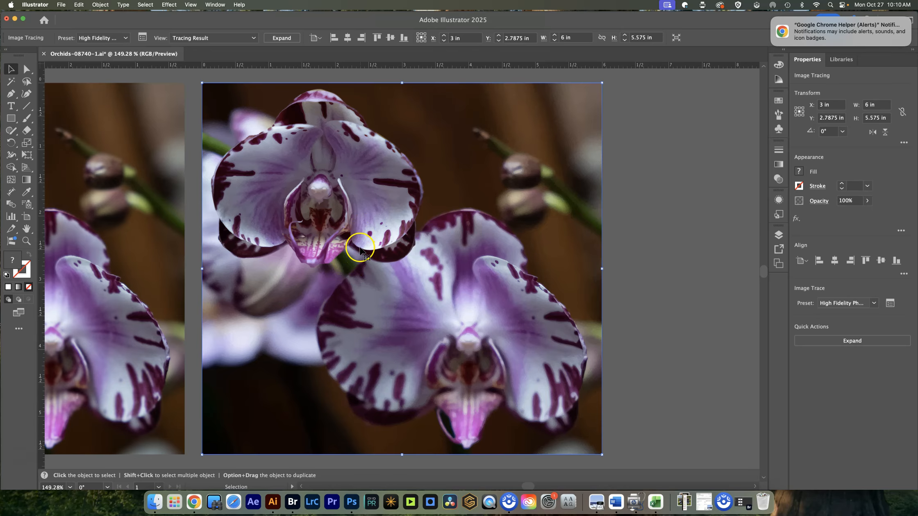
{"action": "left_click", "coordinate": [156, 241]}
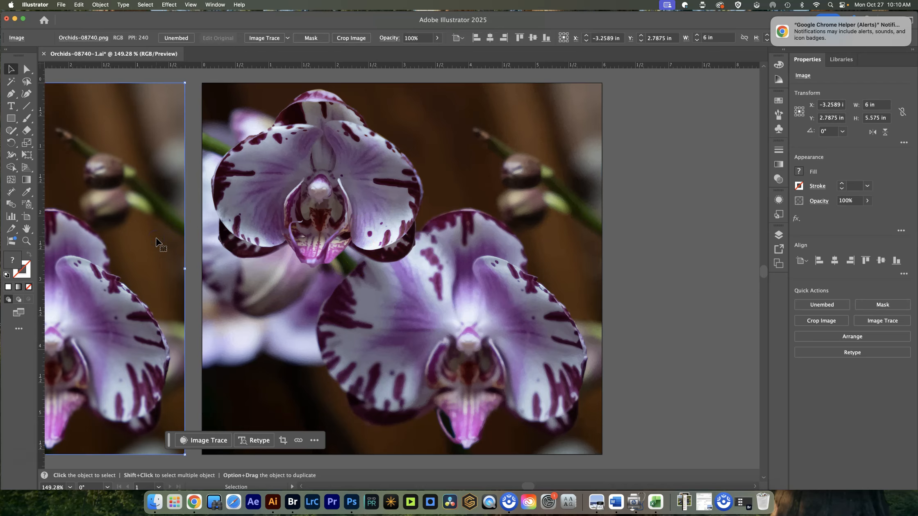
{"action": "key", "text": "Delete"}
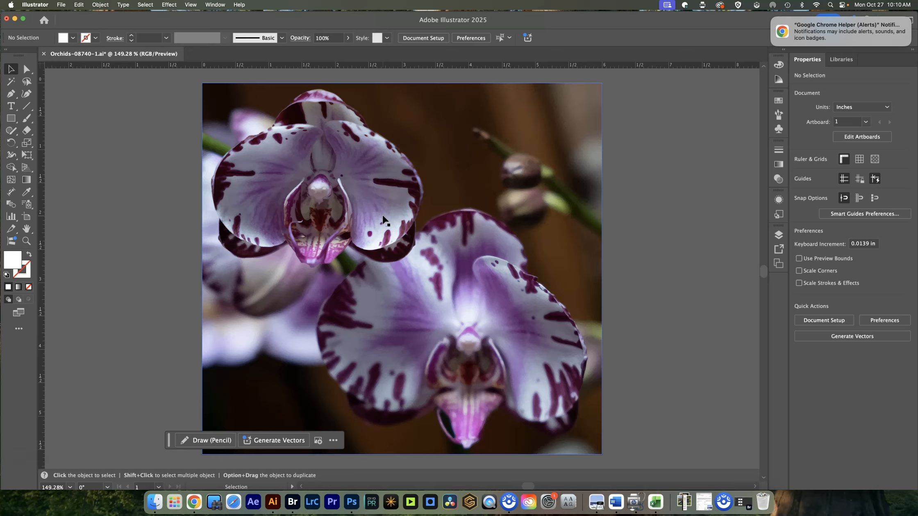
- Retrace the orchid with the Low Fidelity Photo preset, followed by the 16 Colors preset, to compare the results
{"action": "left_click", "coordinate": [381, 186]}
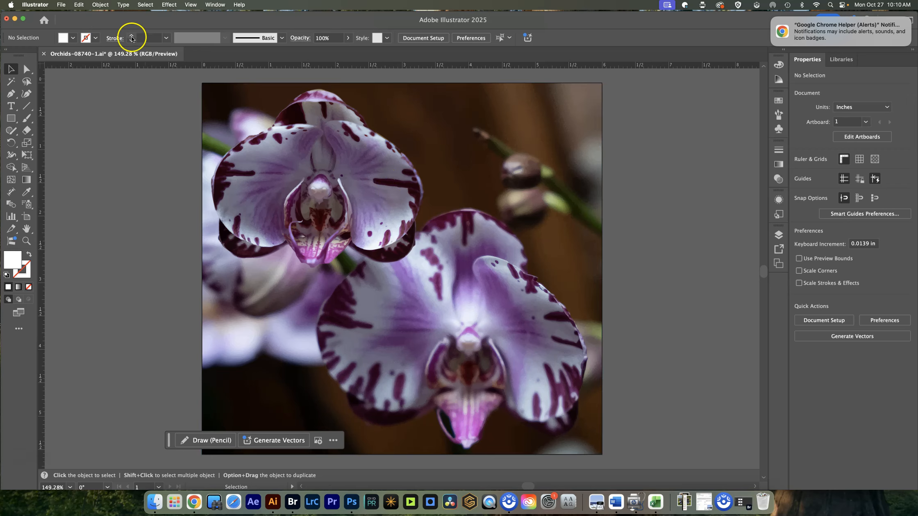
{"action": "left_click", "coordinate": [317, 142]}
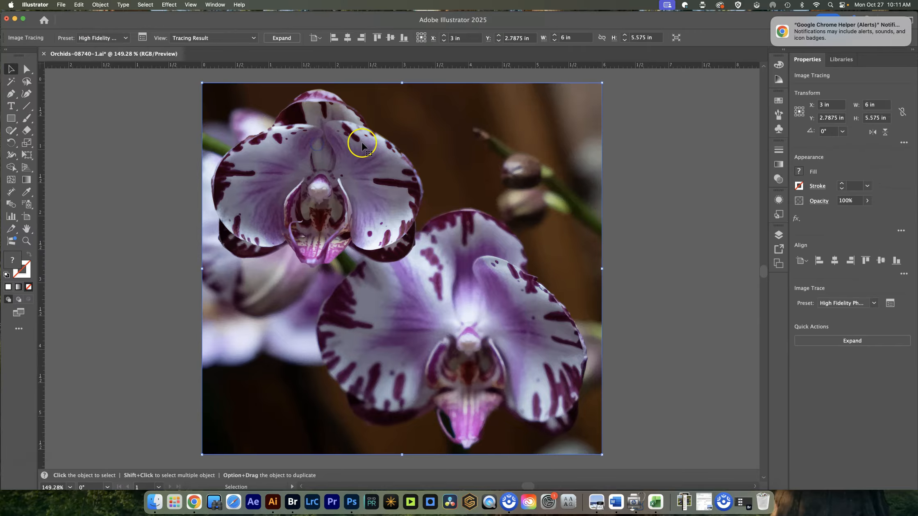
{"action": "left_click", "coordinate": [126, 38]}
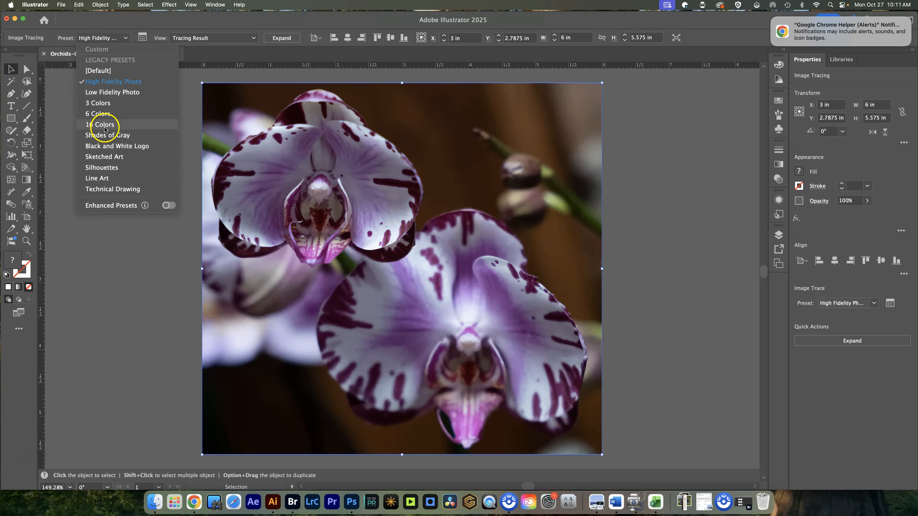
{"action": "left_click", "coordinate": [109, 92]}
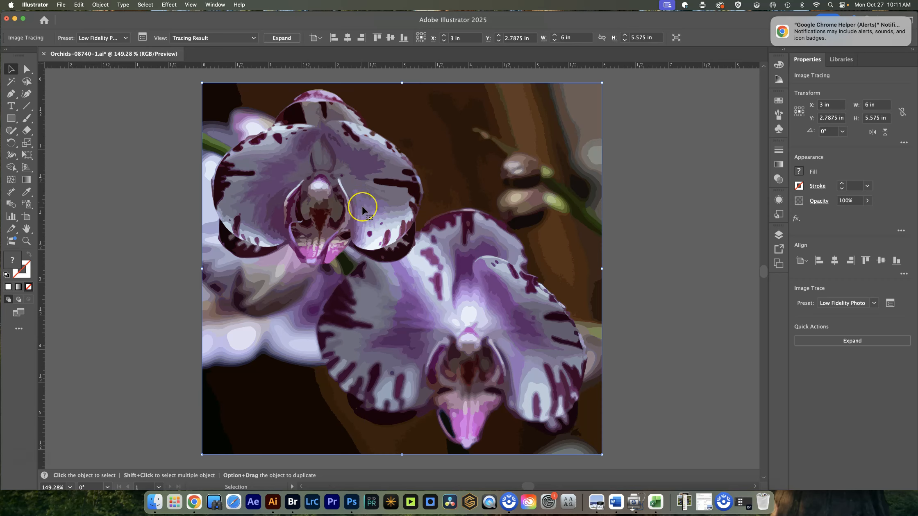
{"action": "left_click", "coordinate": [125, 40]}
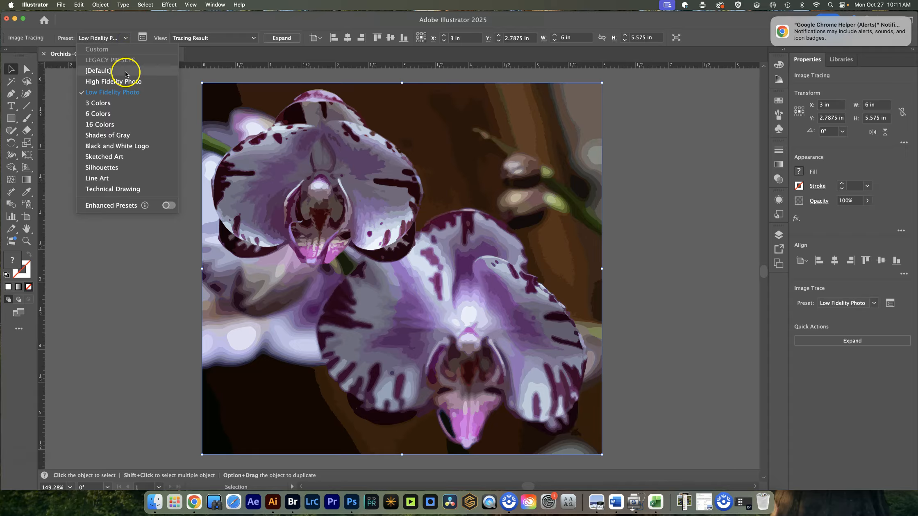
{"action": "left_click", "coordinate": [107, 128]}
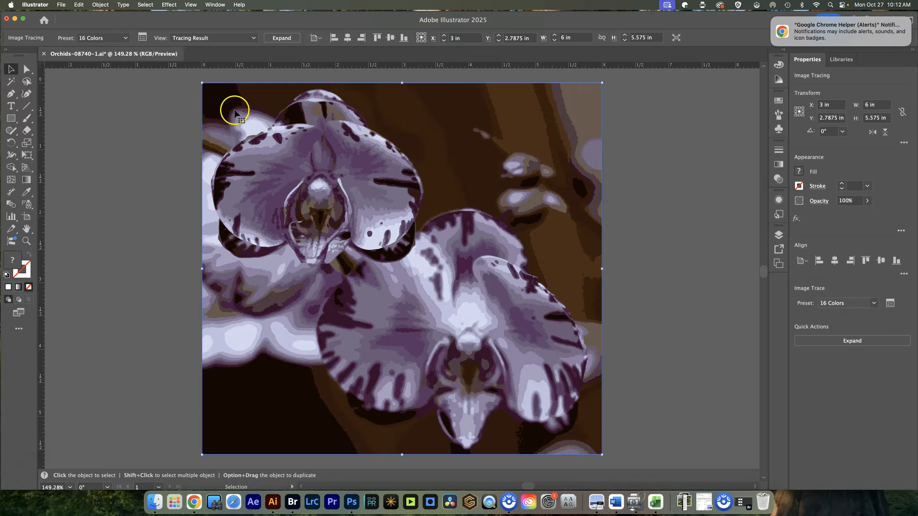
- Try the 3 Colors tracing preset on the orchid, followed by the 6 Colors preset
{"action": "left_click", "coordinate": [124, 39]}
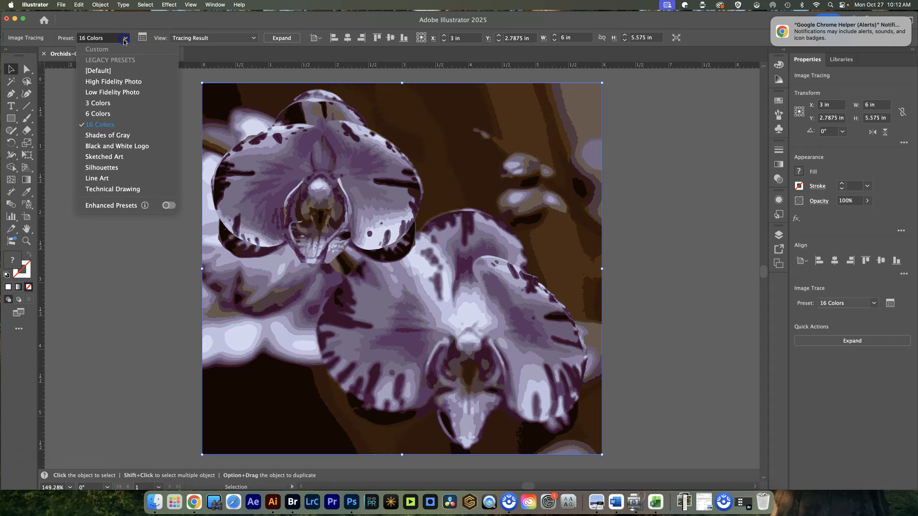
{"action": "left_click", "coordinate": [112, 104]}
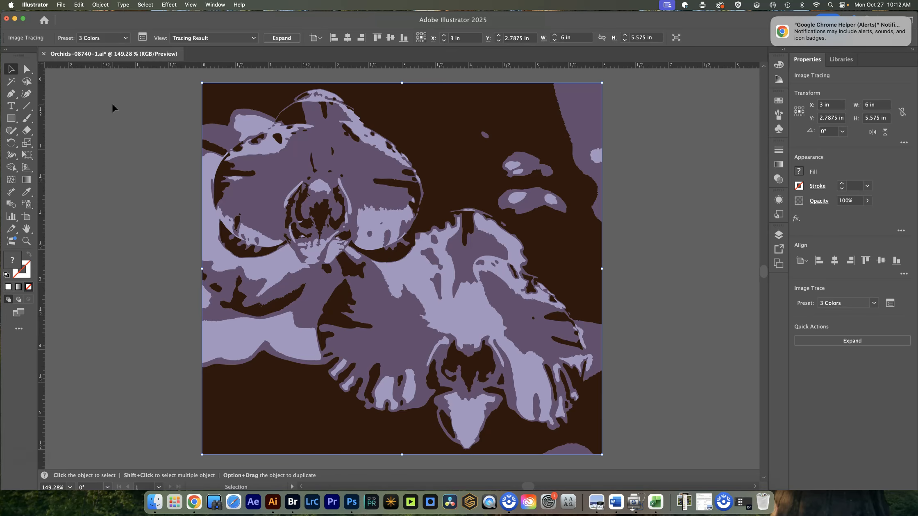
{"action": "left_click", "coordinate": [126, 38]}
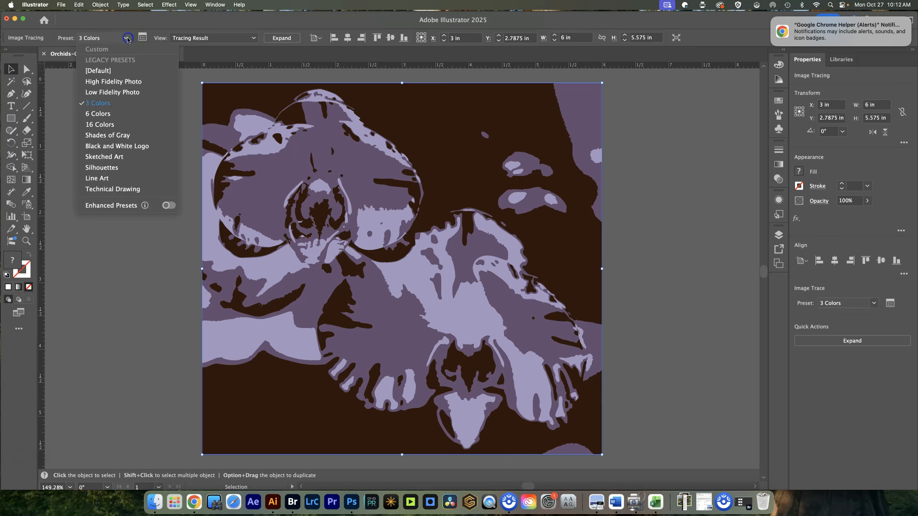
{"action": "left_click", "coordinate": [107, 116]}
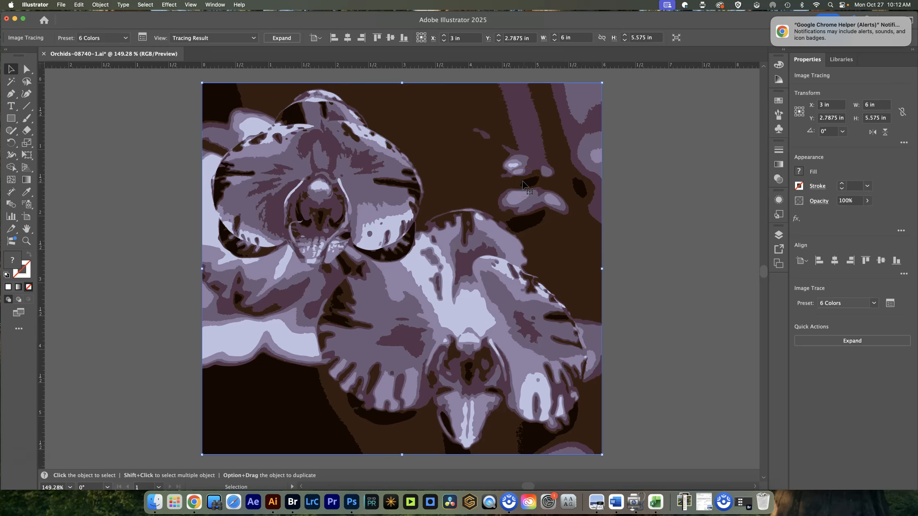
{"action": "left_click", "coordinate": [539, 159]}
- Set the orchid's tracing preset back to High Fidelity Photo
{"action": "left_click", "coordinate": [124, 41]}
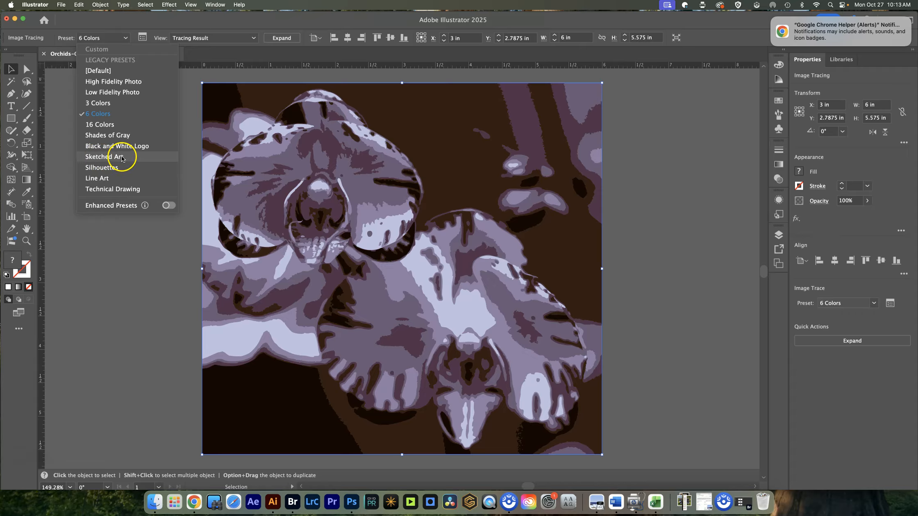
{"action": "left_click", "coordinate": [107, 82]}
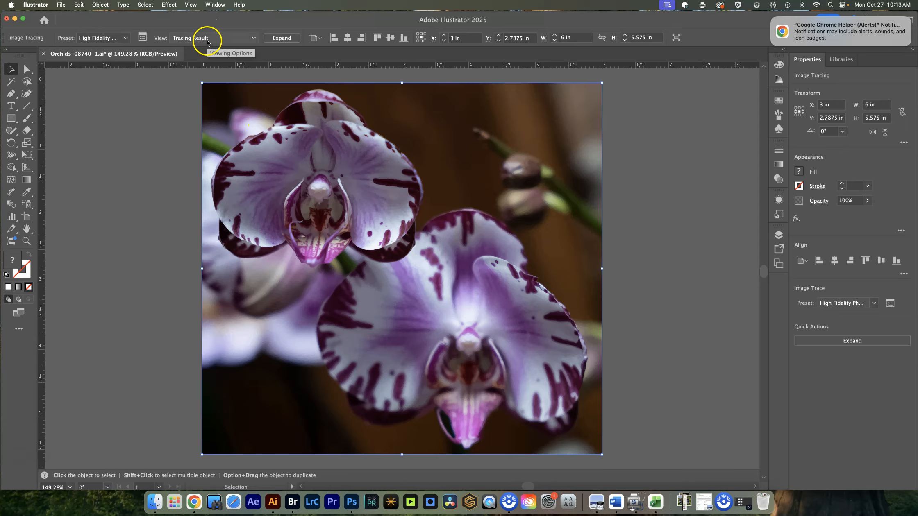
- Open the choice of Image Trace presets for the traced orchid
{"action": "left_click", "coordinate": [115, 39]}
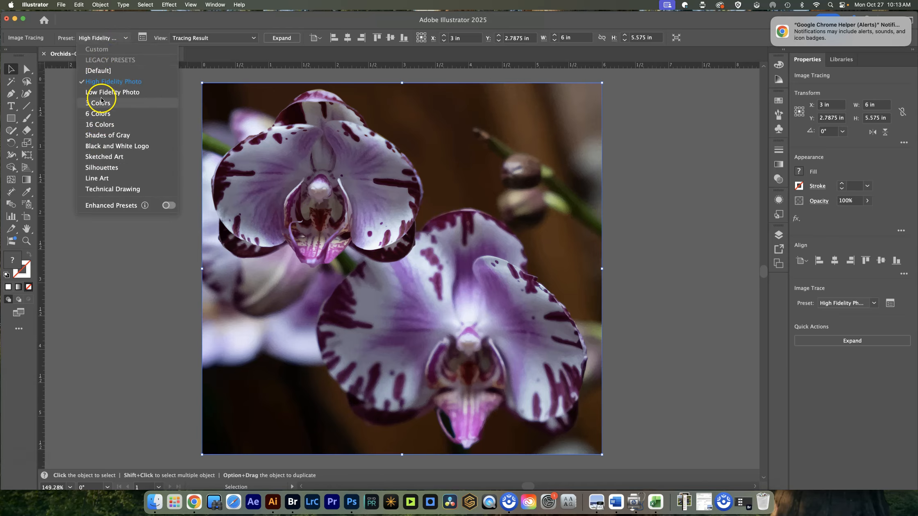